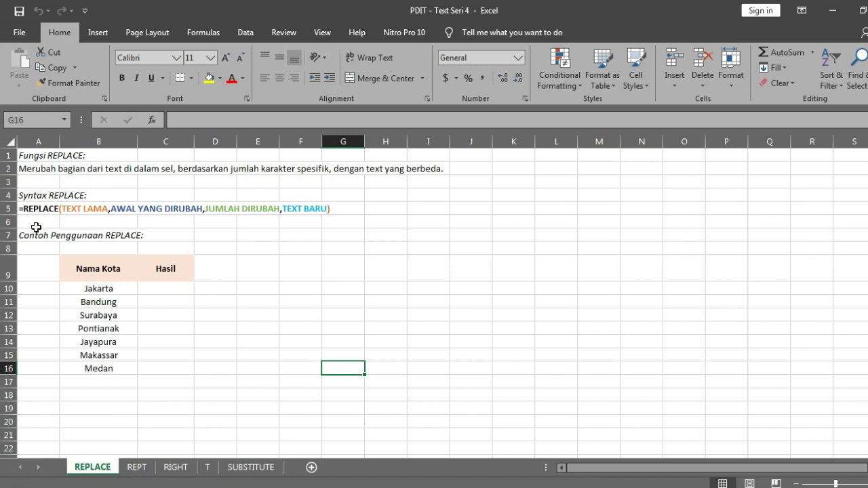
- View the Find and Replace dialog's replace options, and close it without replacing anything
left_click(34, 159)
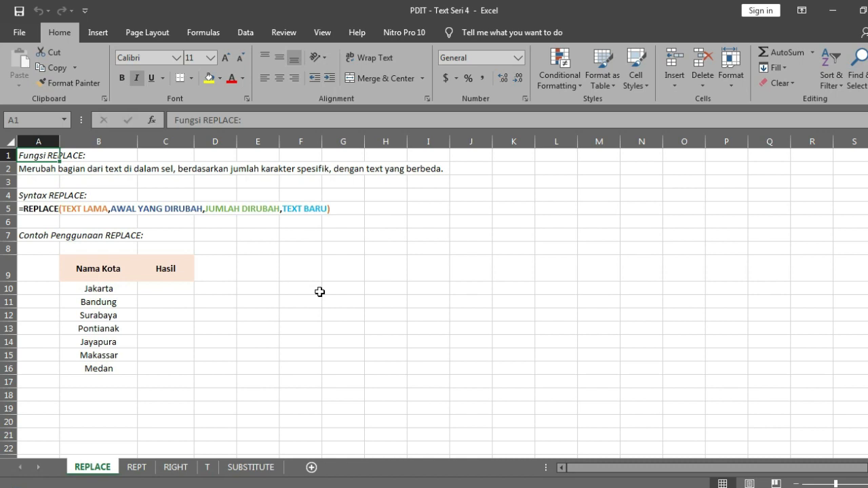
left_click(832, 77)
left_click(735, 158)
key("ctrl+h")
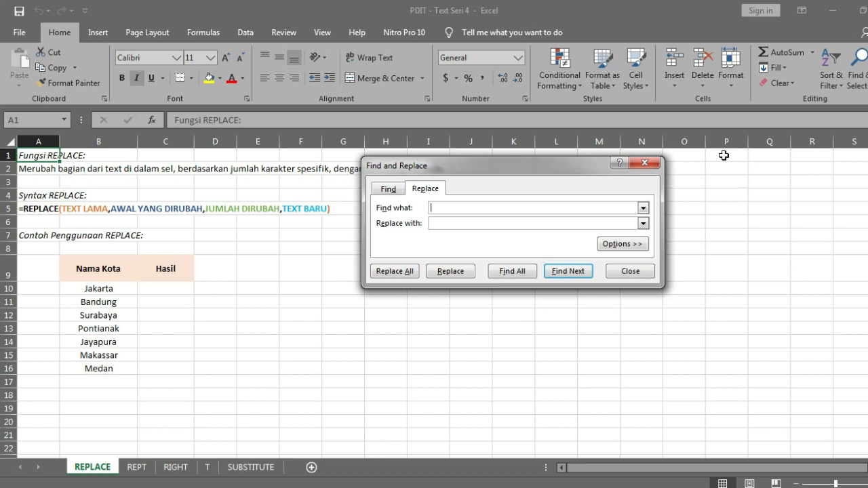
left_click(645, 162)
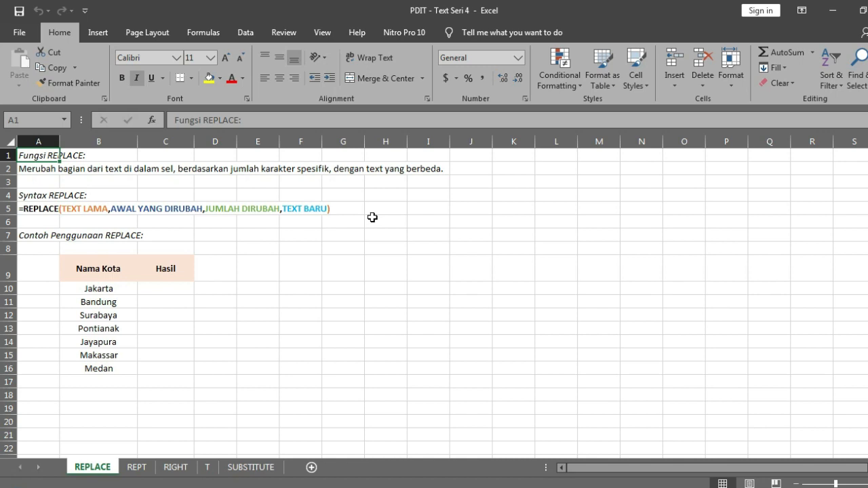
- Widen column A slightly
left_click(42, 195)
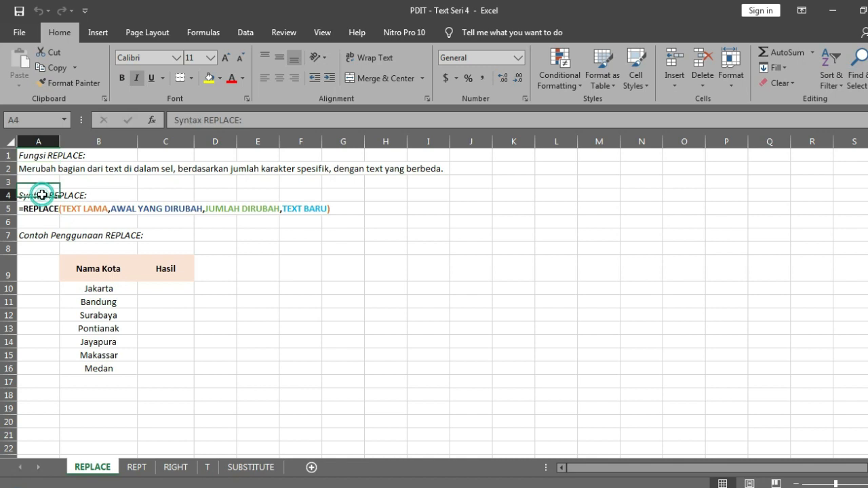
left_click(154, 224)
mouse_move(59, 141)
left_mouse_down()
mouse_move(83, 141)
mouse_move(68, 142)
left_mouse_up()
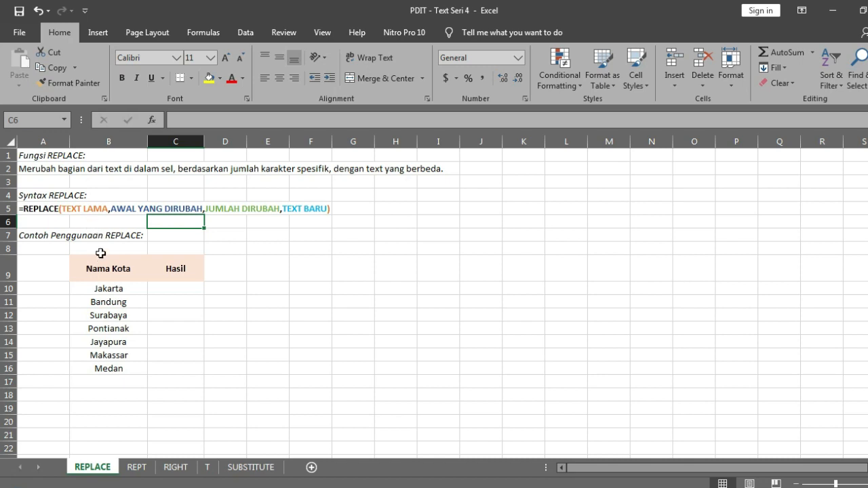
- Start a REPLACE formula in C10 of the Hasil column, using B10 as the old text
left_click(160, 290)
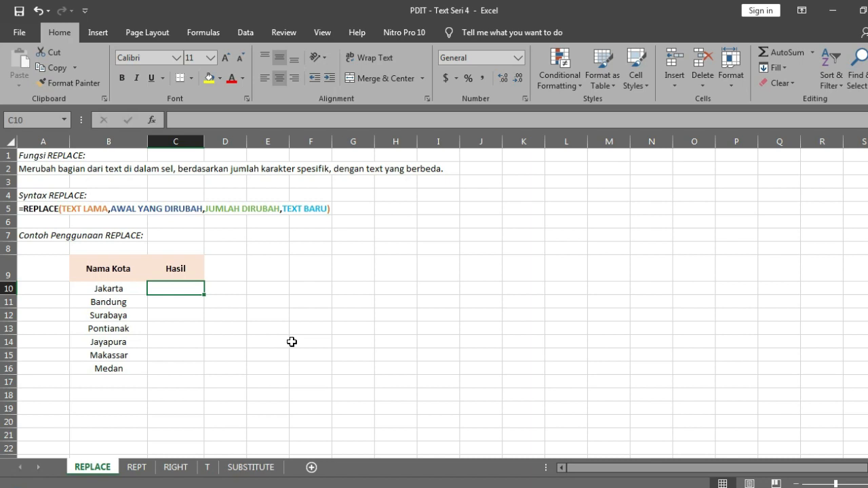
type("=")
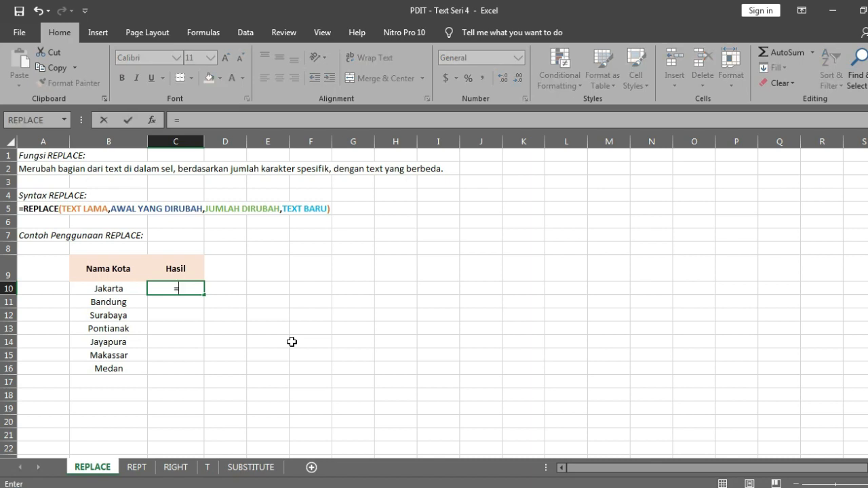
type("REP")
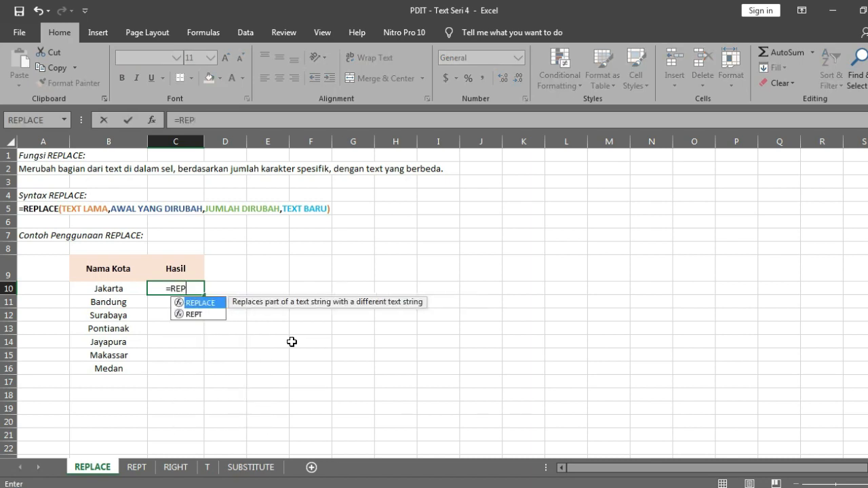
type("LACE")
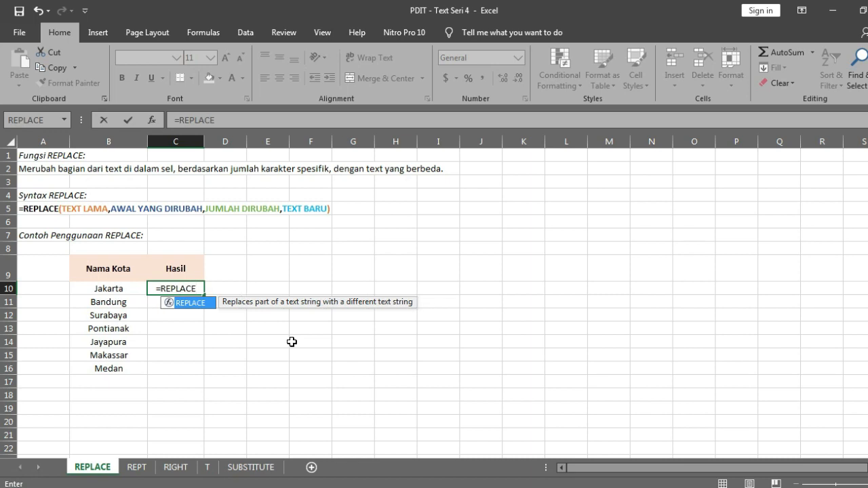
type("(")
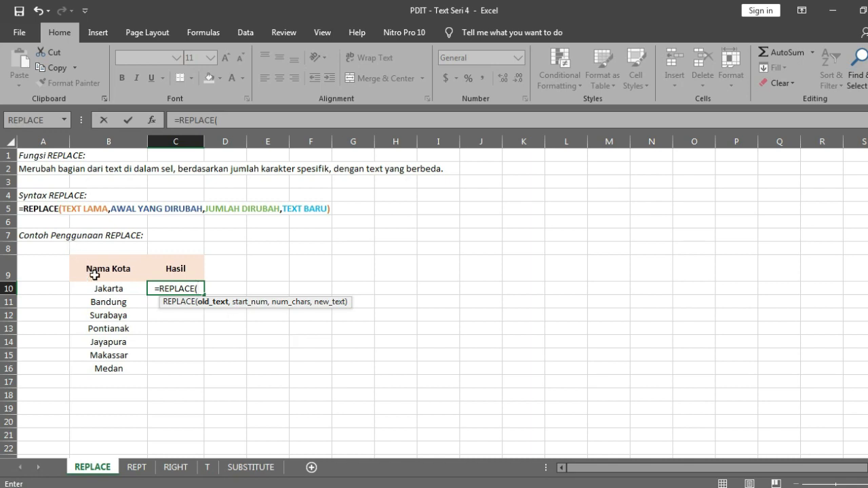
left_click(110, 289)
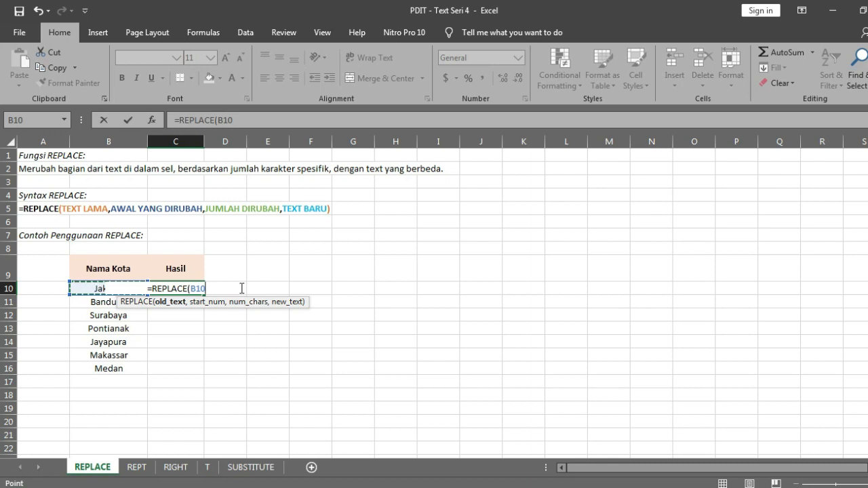
type(",")
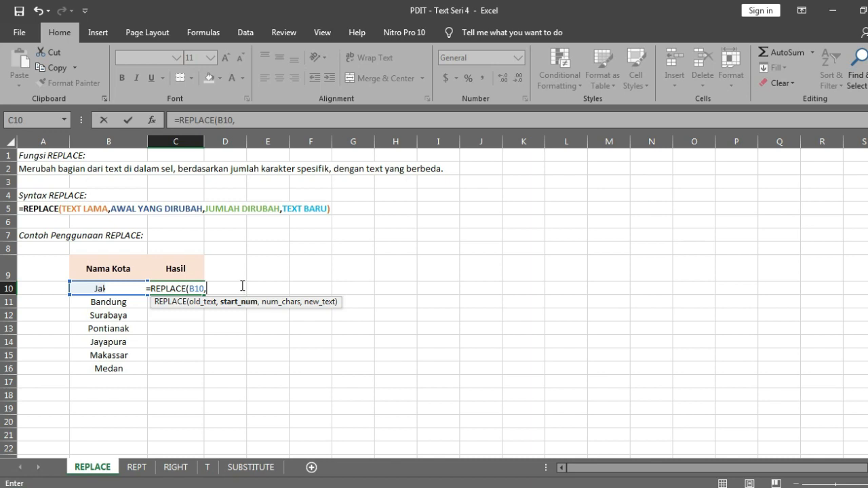
- Set the C10 formula's start position to 5 and its number of characters to replace to 3
type("5,")
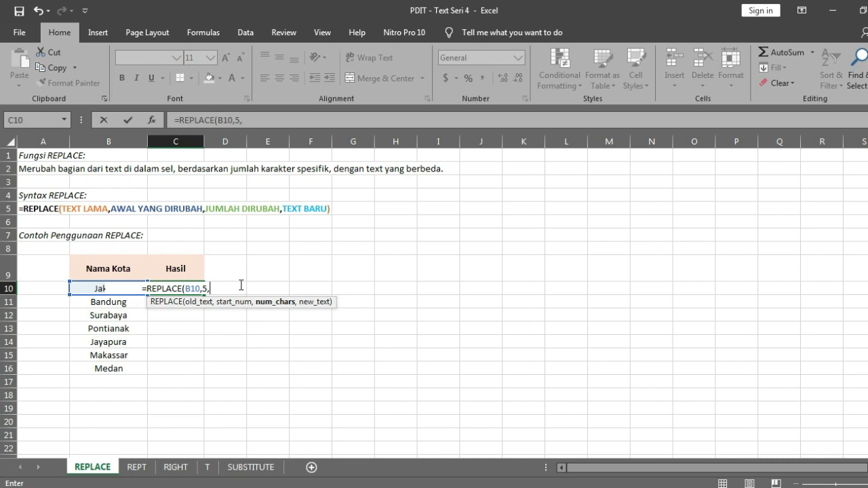
type(",3")
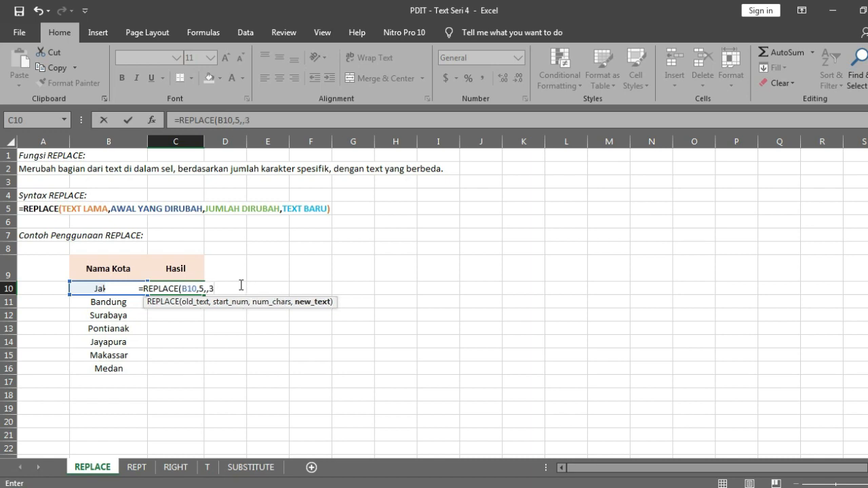
key("BackSpace")
key("BackSpace")
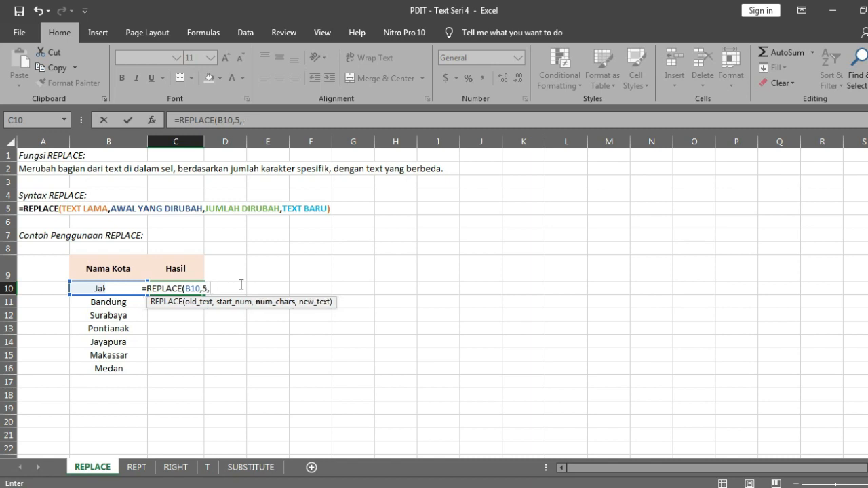
type("3")
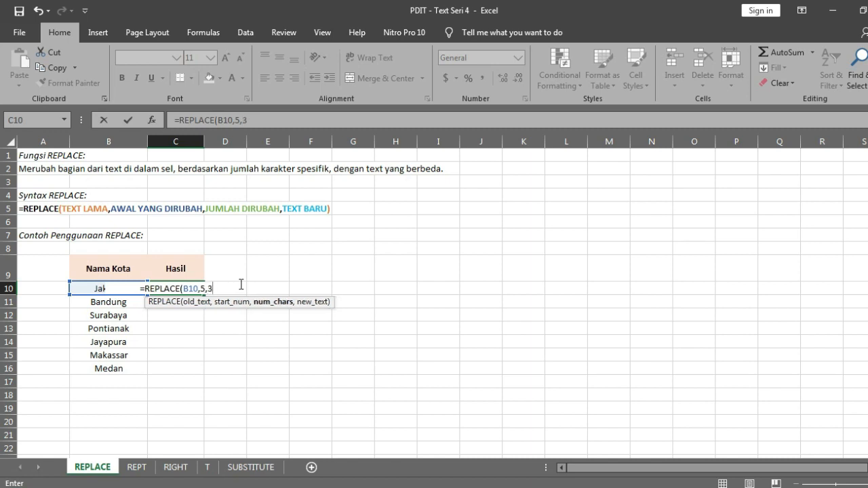
type(",")
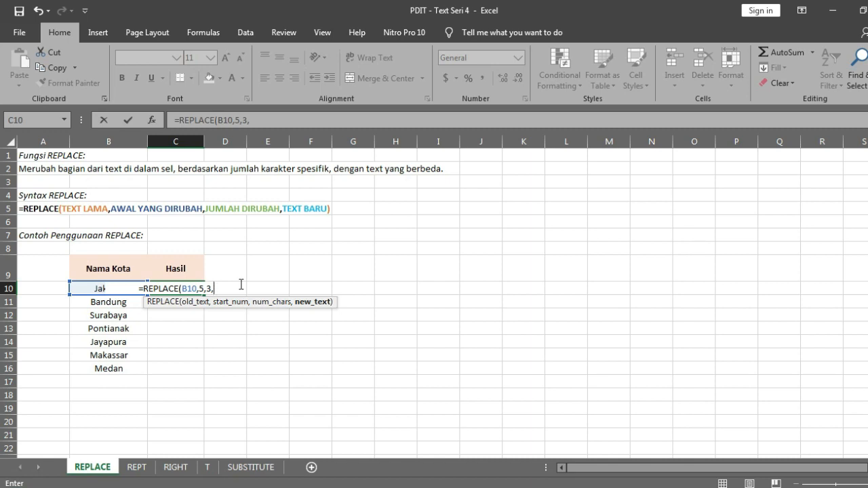
- Use "#" as the new text and complete the C10 formula as =REPLACE(B10,5,3,"#")
type("\"\"")
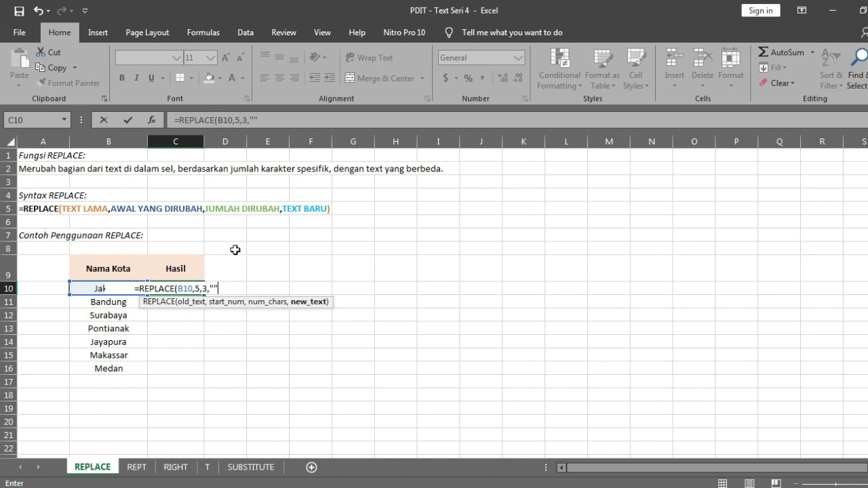
left_click(213, 289)
type("#")
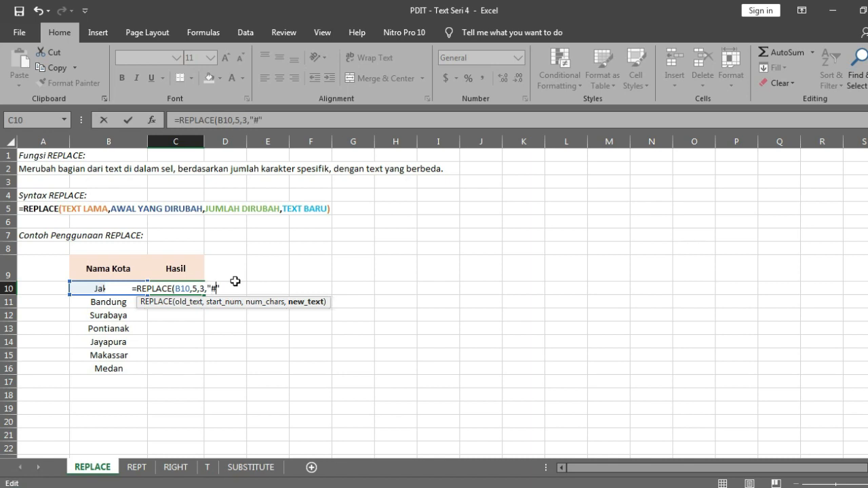
left_click(235, 285)
type(")")
key("Return")
key("Up")
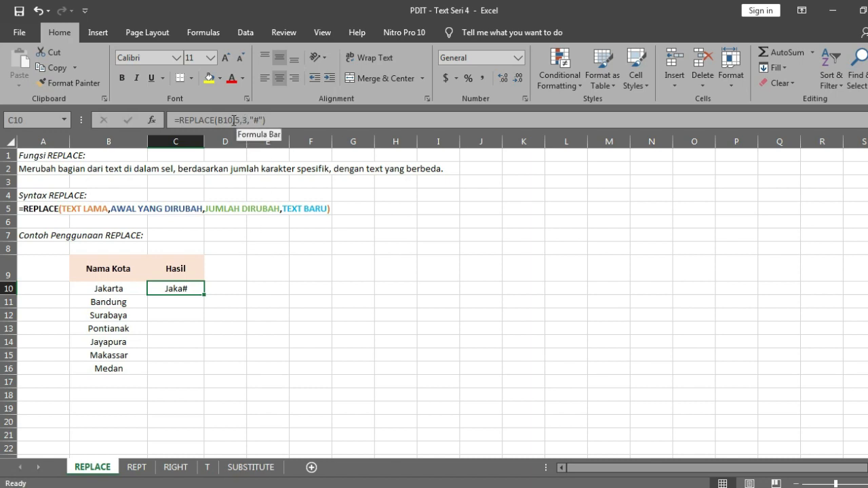
- Change the number of characters replaced by the C10 formula to 1
left_click(129, 292)
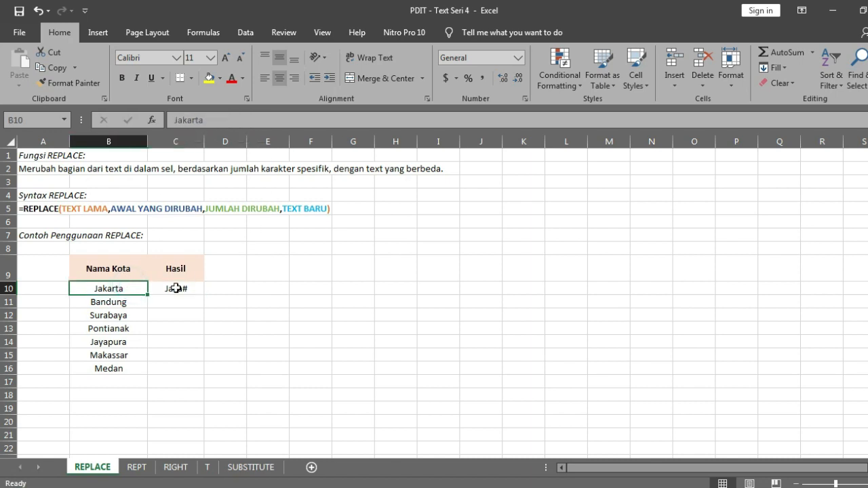
left_click(177, 288)
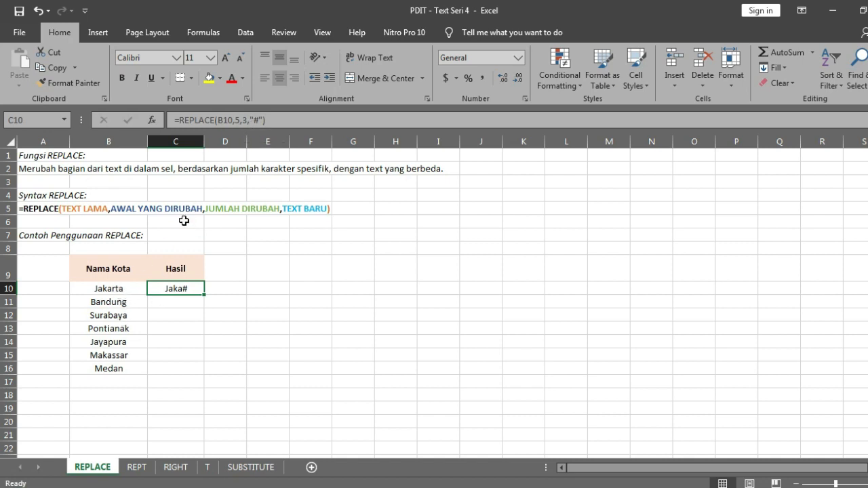
left_click(251, 122)
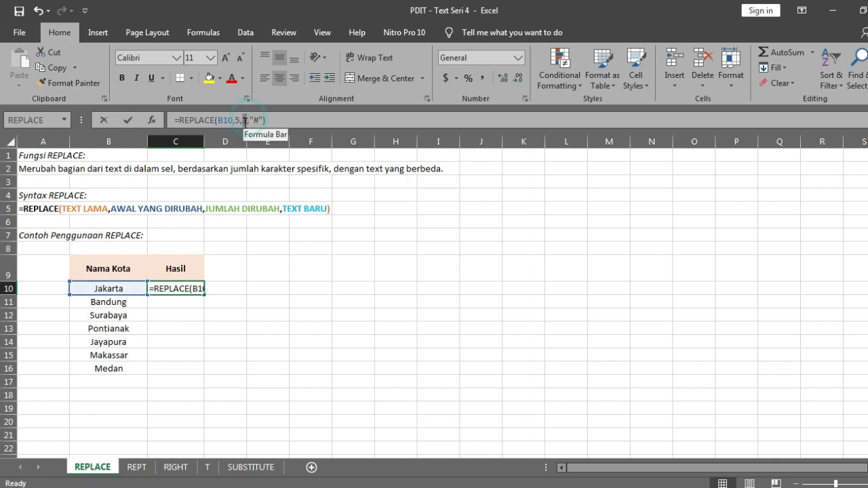
type("1")
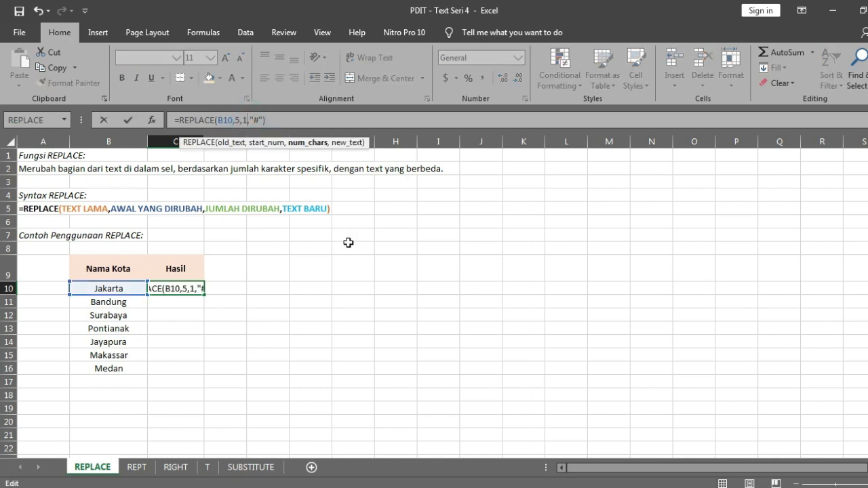
key("Return")
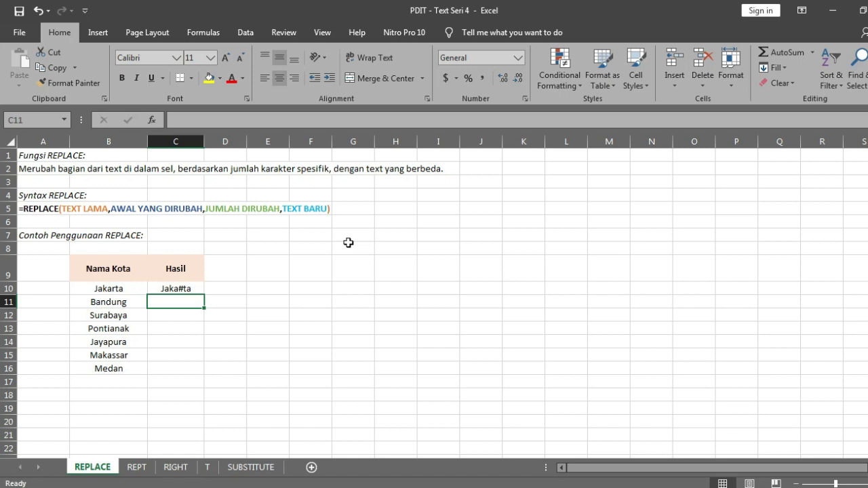
left_click(183, 288)
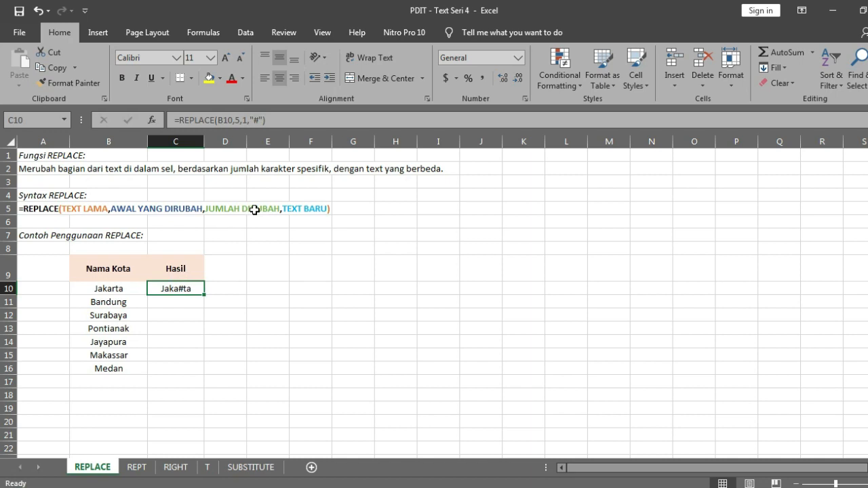
- Set the number of characters replaced by the C10 formula back to 3
left_click(246, 121)
type("3")
key("Return")
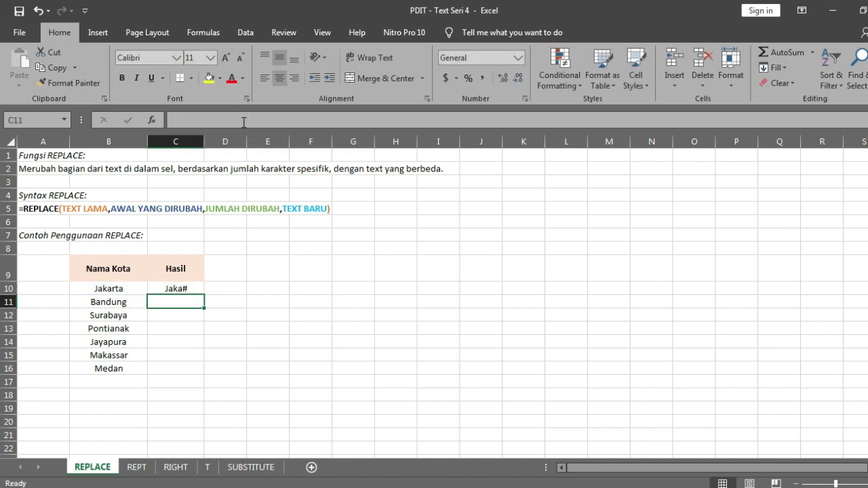
left_click(180, 289)
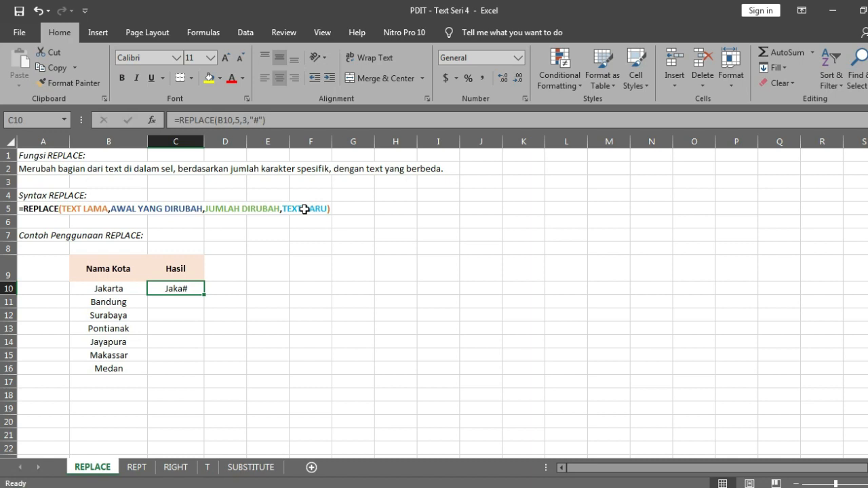
- Insert the REPLACE function in C11 from the text function library, using B11 as the old text
left_click(190, 301)
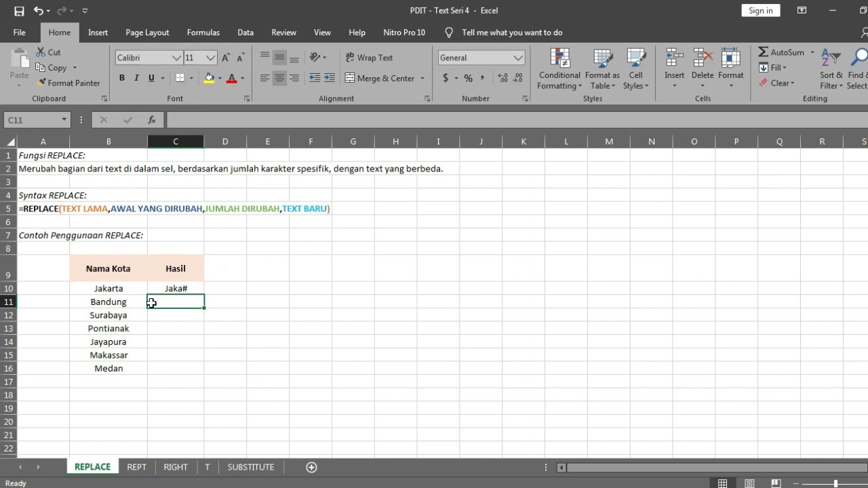
left_click(211, 38)
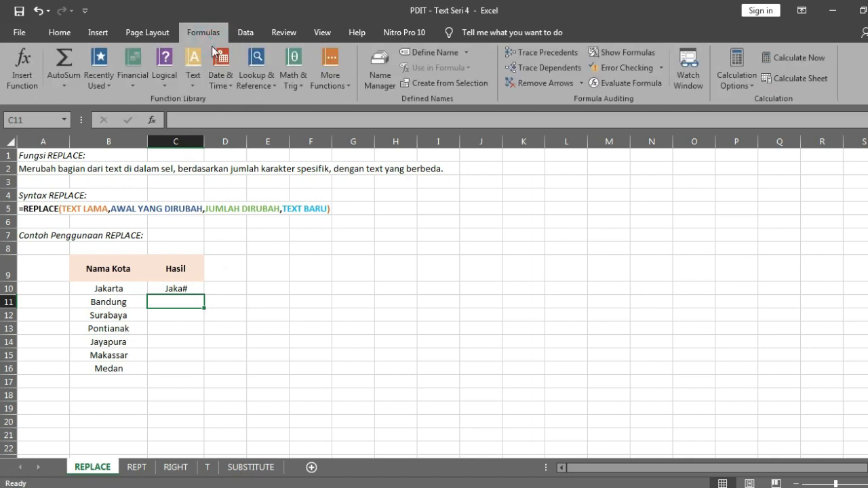
left_click(198, 77)
scroll(253, 343, "down", 2)
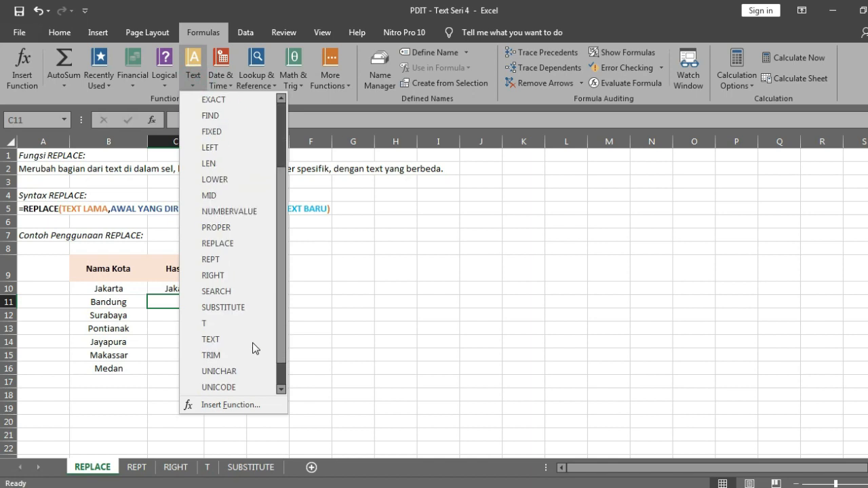
scroll(253, 352, "down", 1)
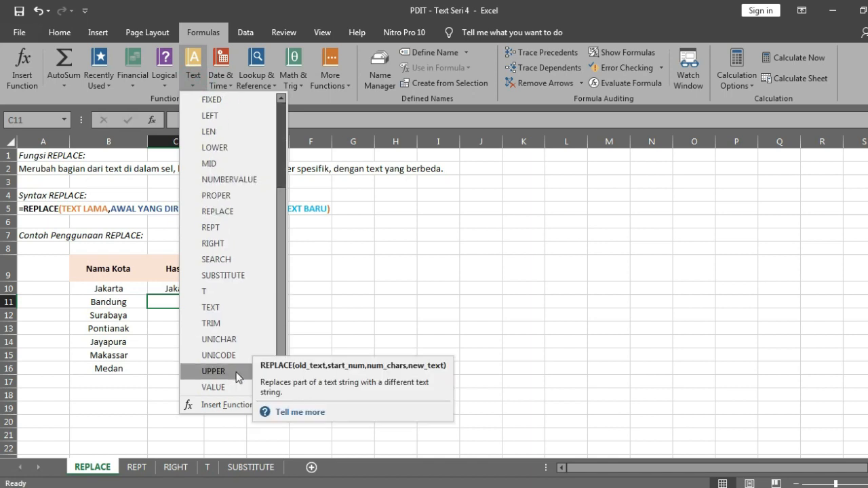
left_click(216, 211)
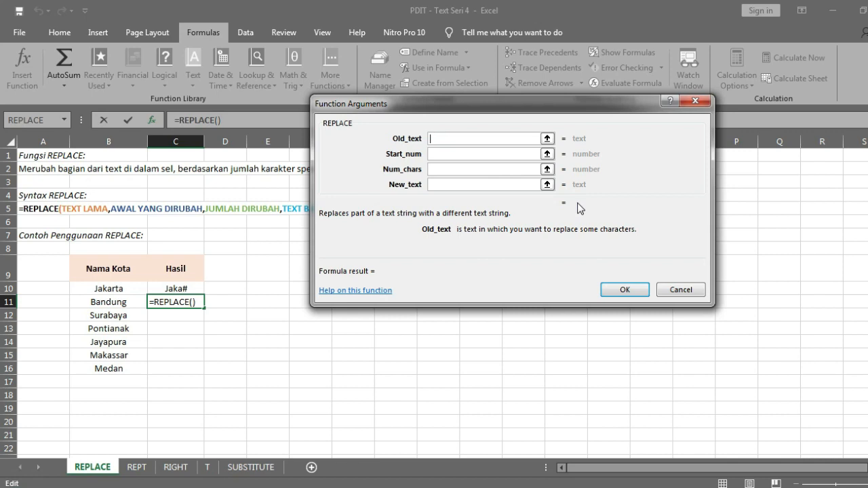
left_click(547, 138)
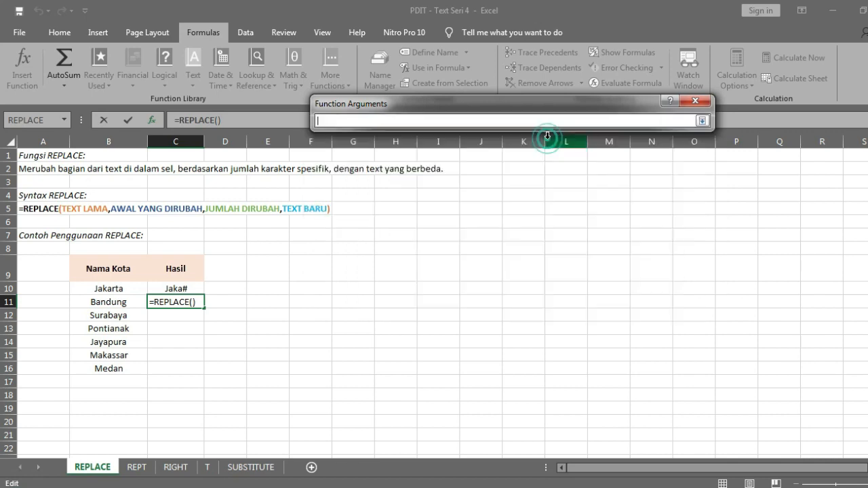
left_click(127, 301)
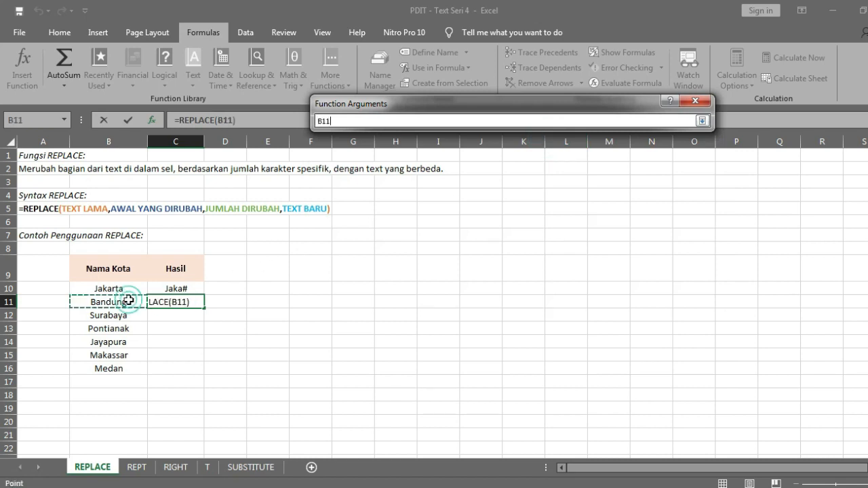
key("Return")
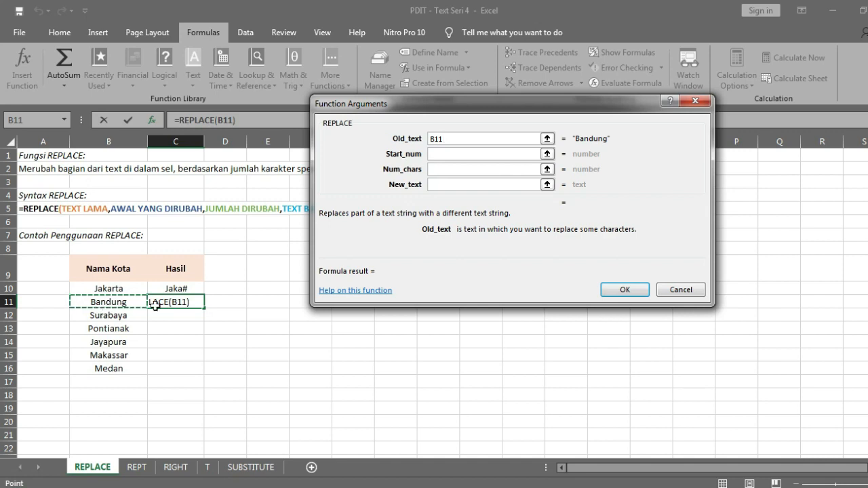
- Set the C11 function's start position to 5 and its number of characters to replace to 1
left_click(440, 159)
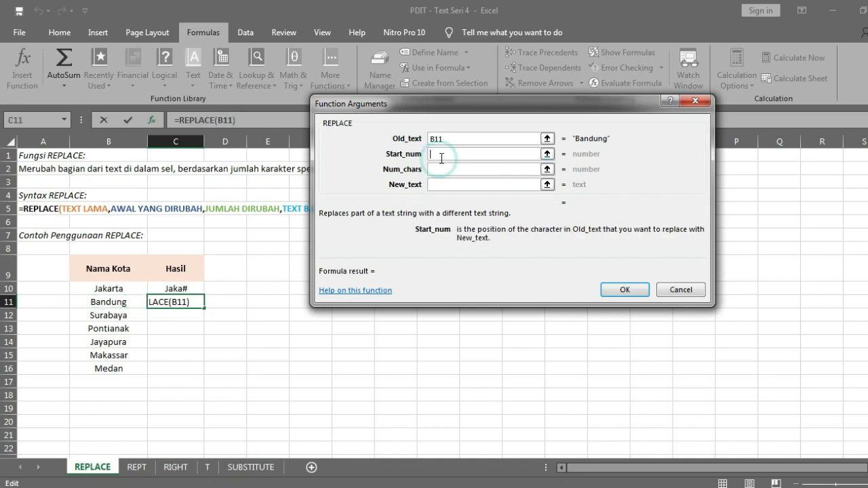
type("5")
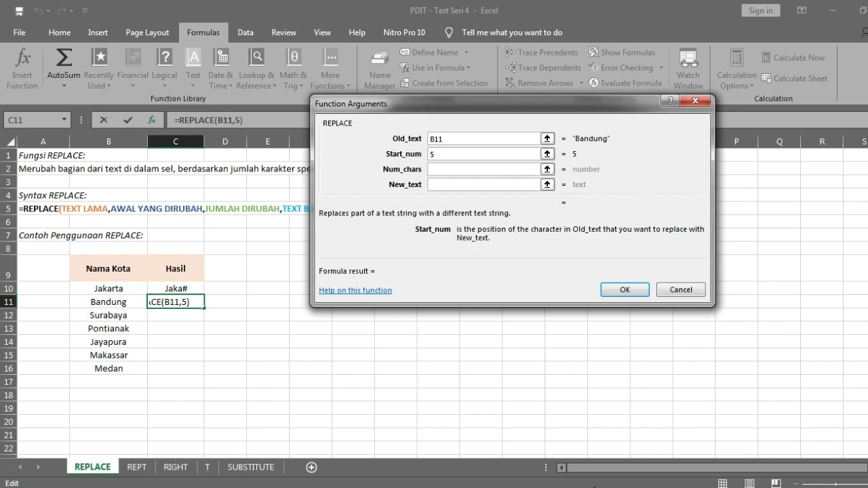
left_click(516, 170)
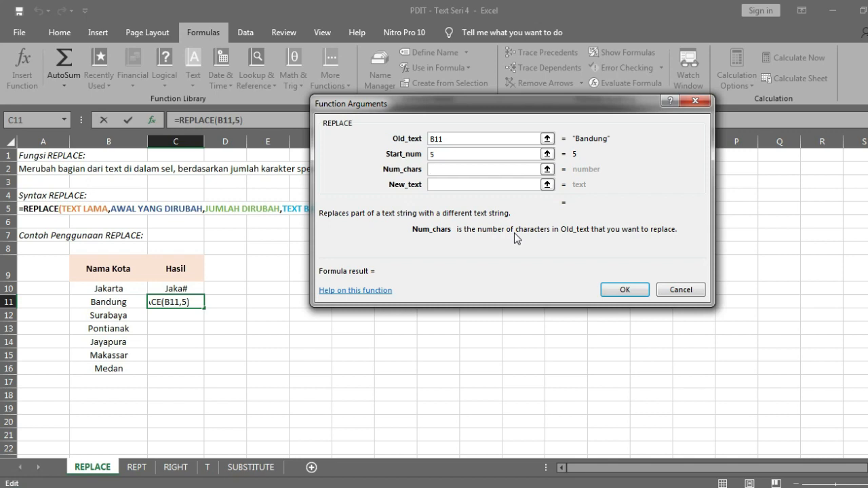
type("1")
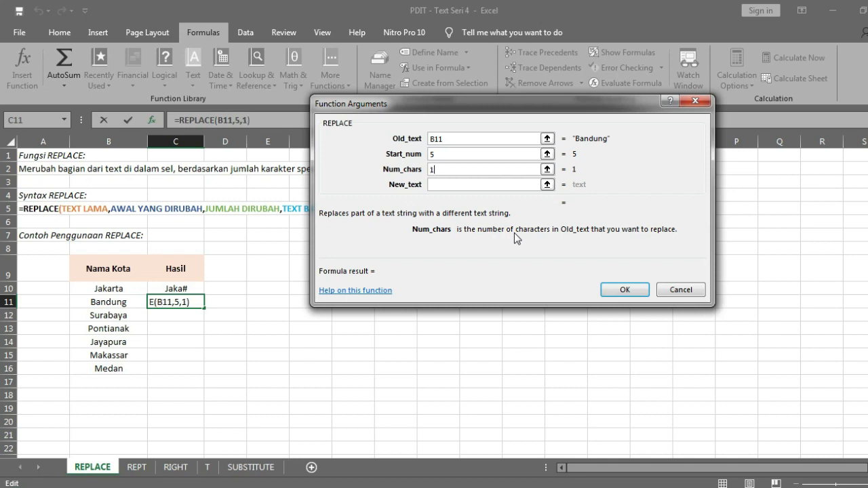
- Complete the C11 REPLACE formula with "o" as the new text and copy it down through C16
left_click(511, 184)
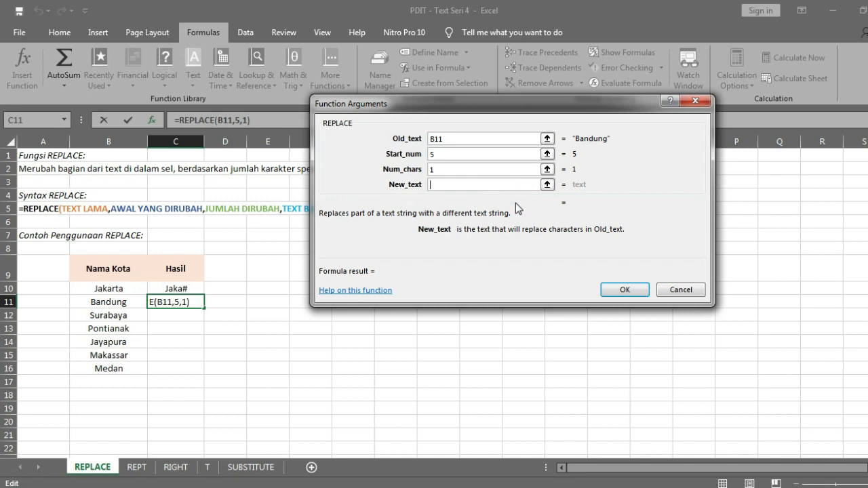
type("O")
key("BackSpace")
type("o\"")
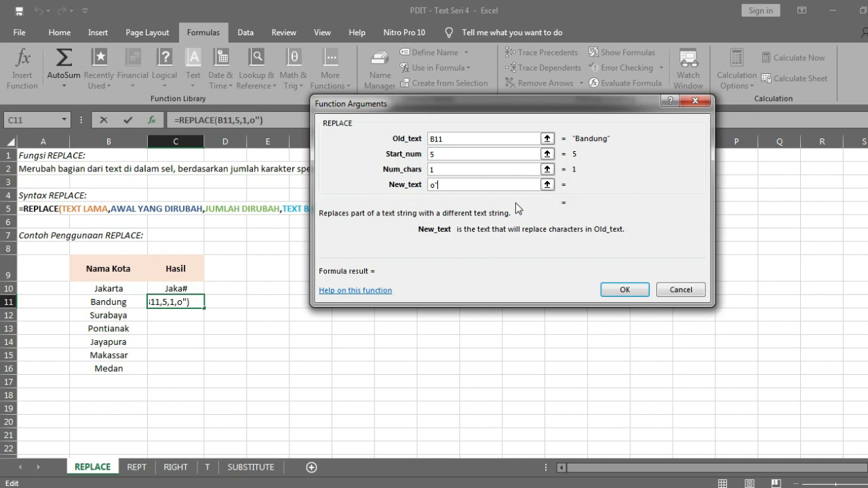
left_click(433, 186)
type("\"")
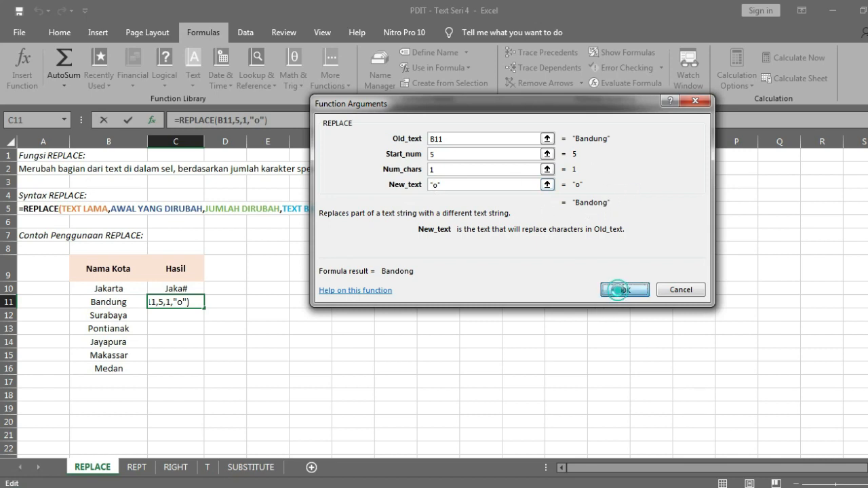
left_click(618, 291)
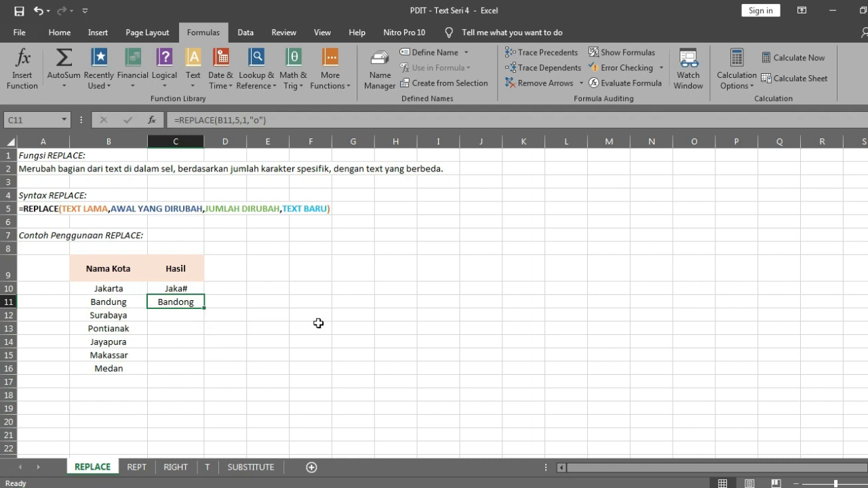
left_click_drag(204, 307, 206, 377)
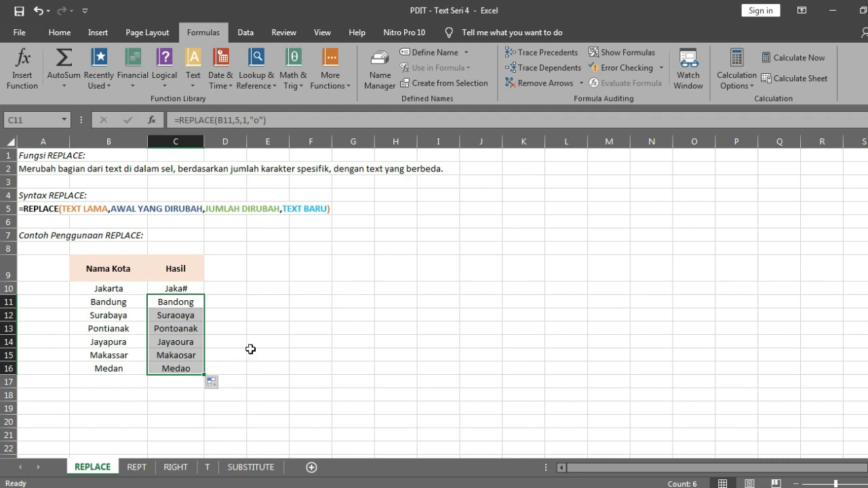
- Examine the copied REPLACE formulas in C12:C16 and compare the Makassar result with its source text
left_click(178, 316)
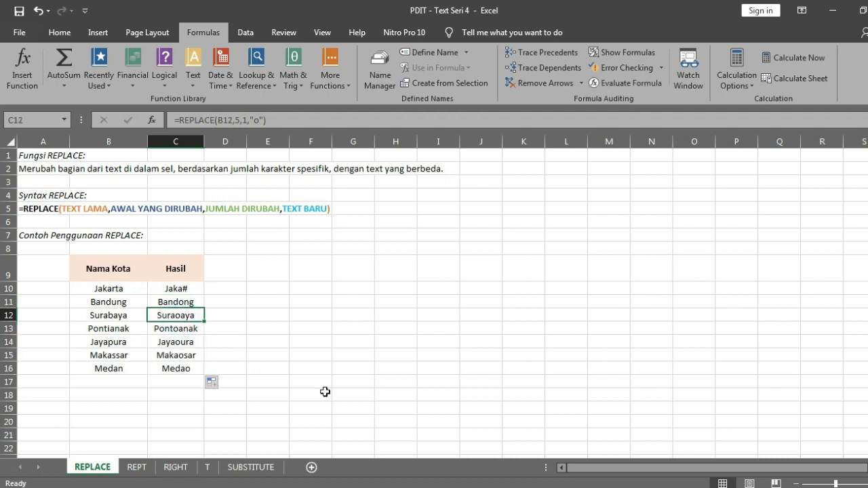
key("Down")
key("Down")
key("Down")
key("Down")
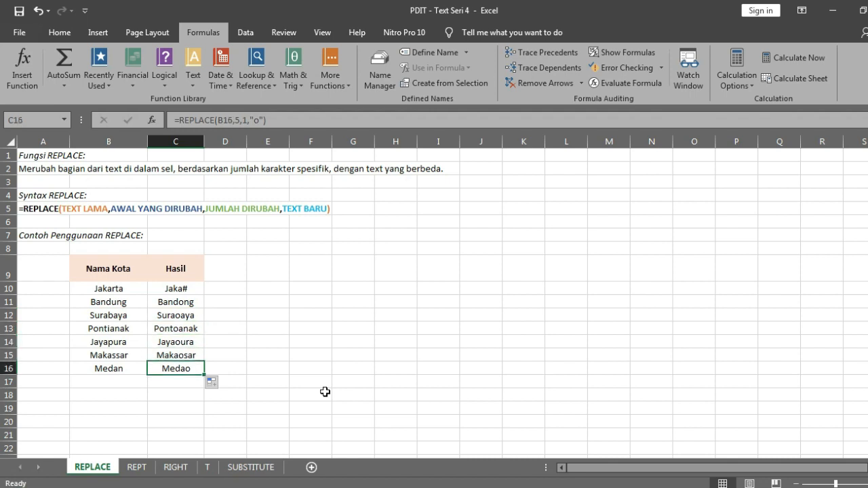
key("Up")
key("Left")
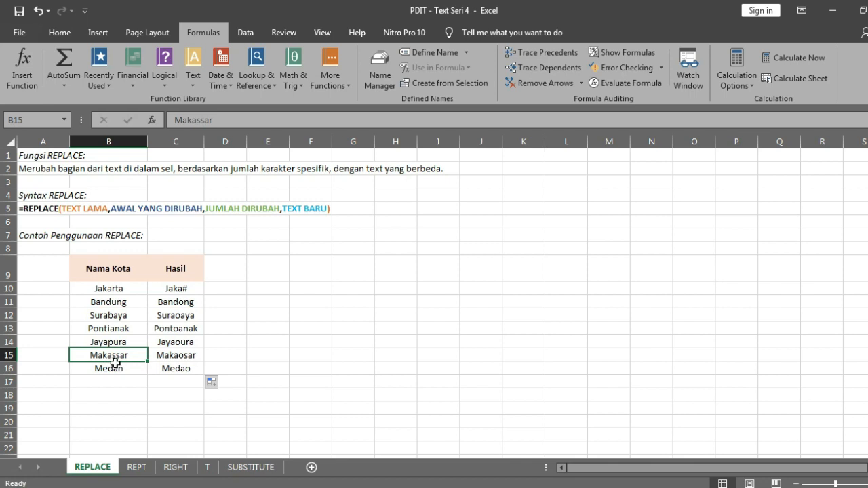
left_click(170, 355)
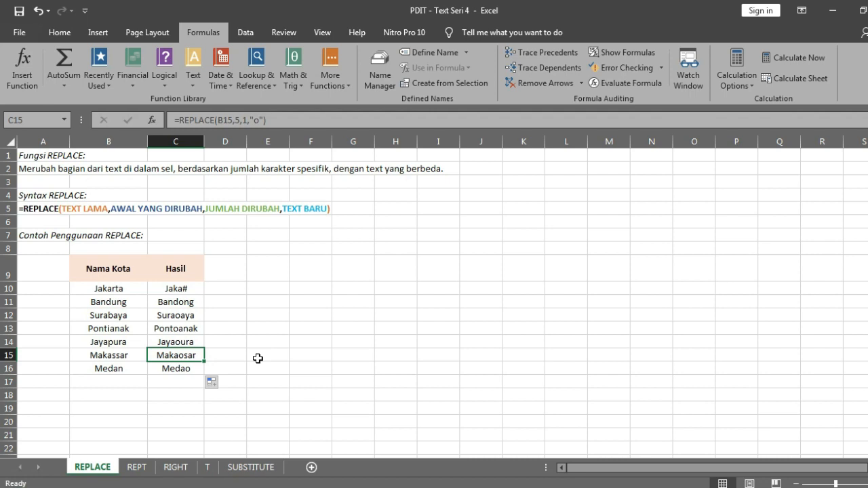
- Open the REPT worksheet and review the function's description and syntax
left_click(132, 467)
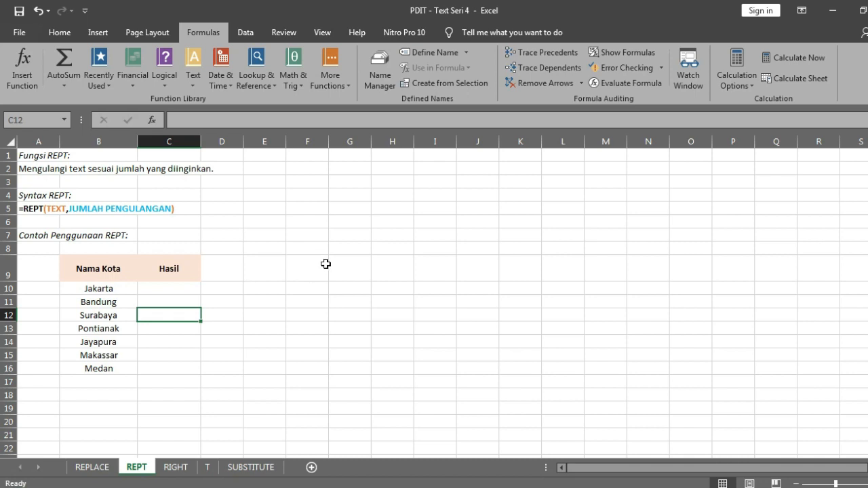
left_click(35, 172)
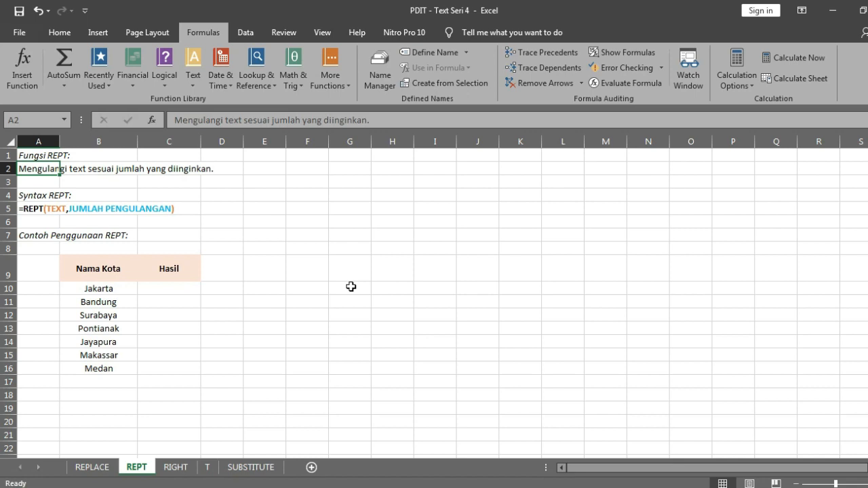
left_click(27, 198)
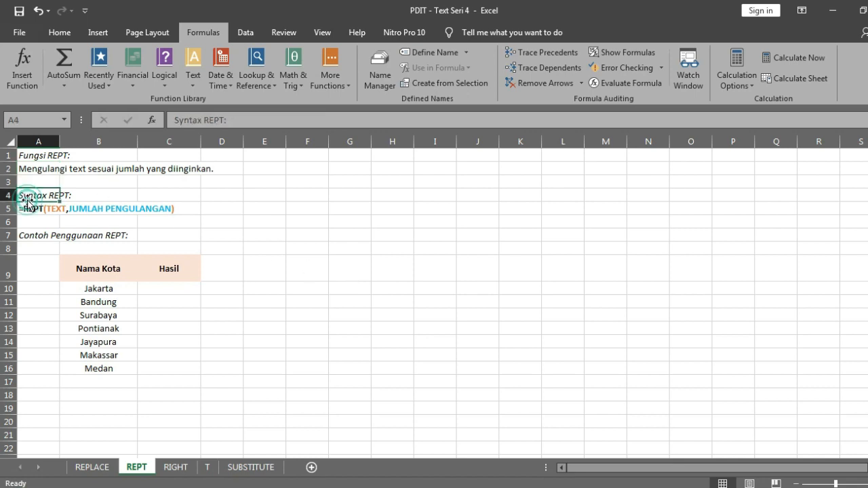
left_click(25, 209)
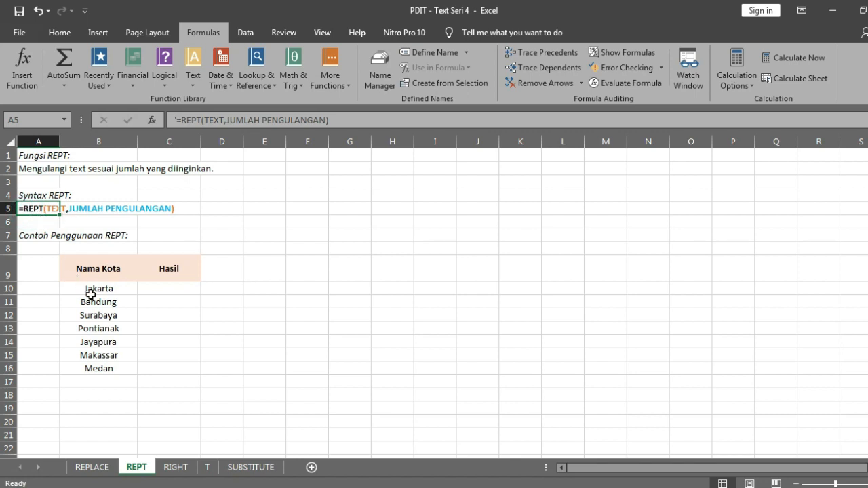
- Enter =REPT(B10,2) in C10 to repeat the city name Jakarta twice
left_click(141, 289)
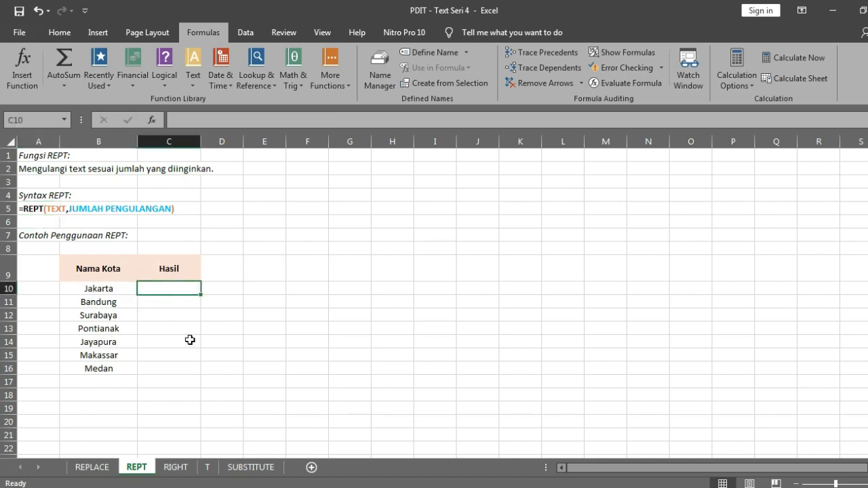
type("=re")
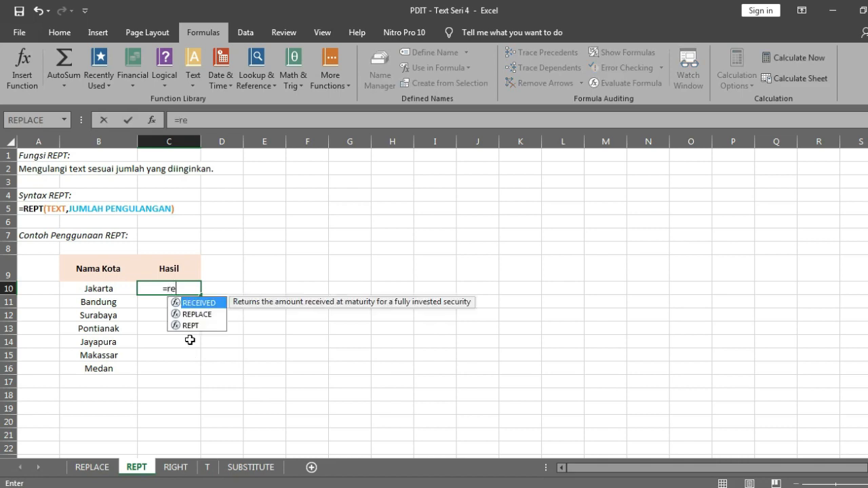
type("pt")
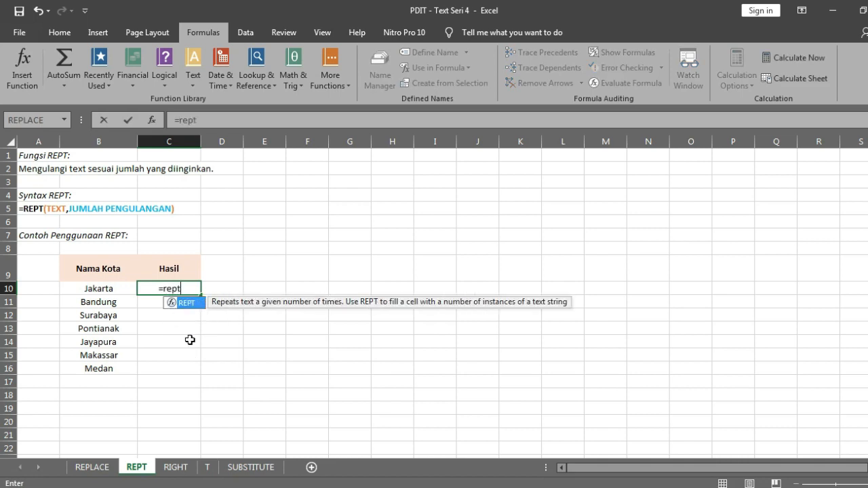
double_click(193, 303)
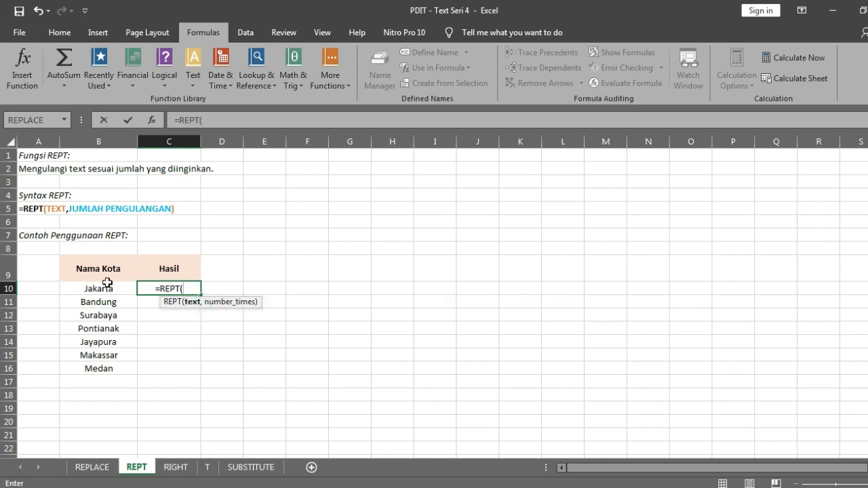
left_click(108, 286)
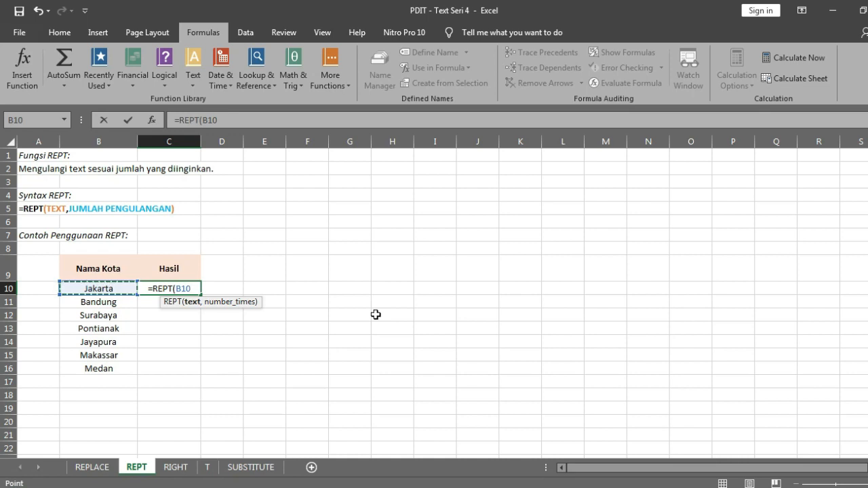
type(",")
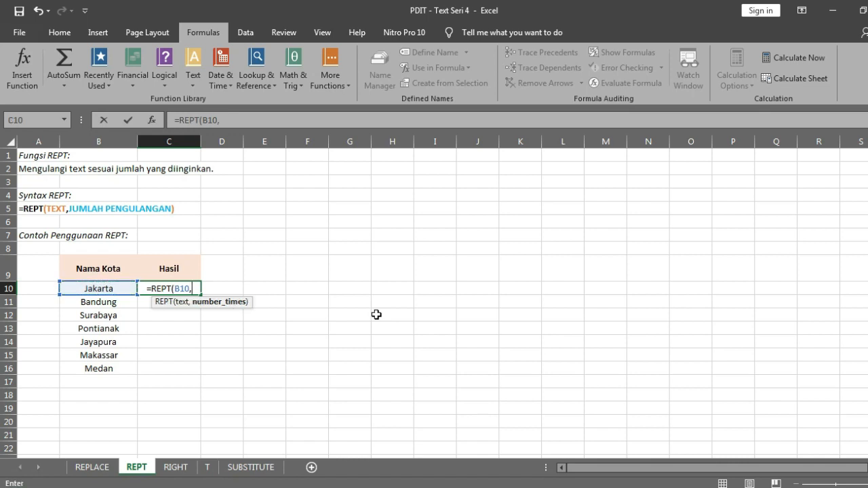
type("2)")
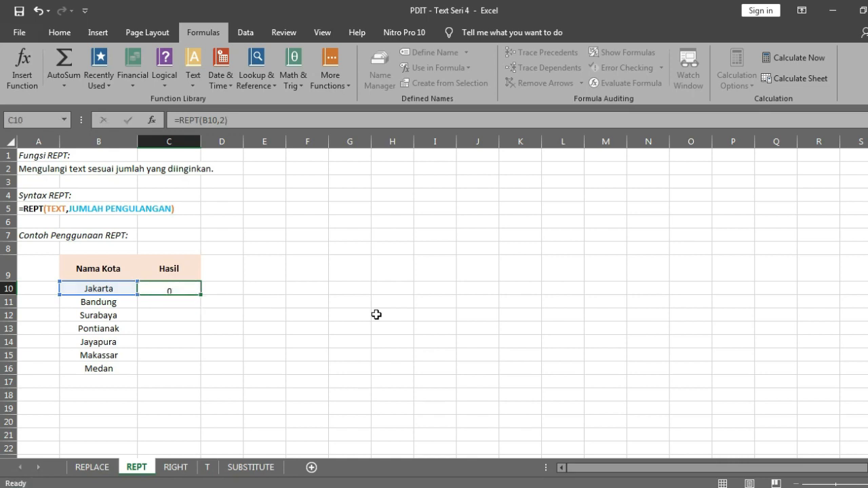
key("Return")
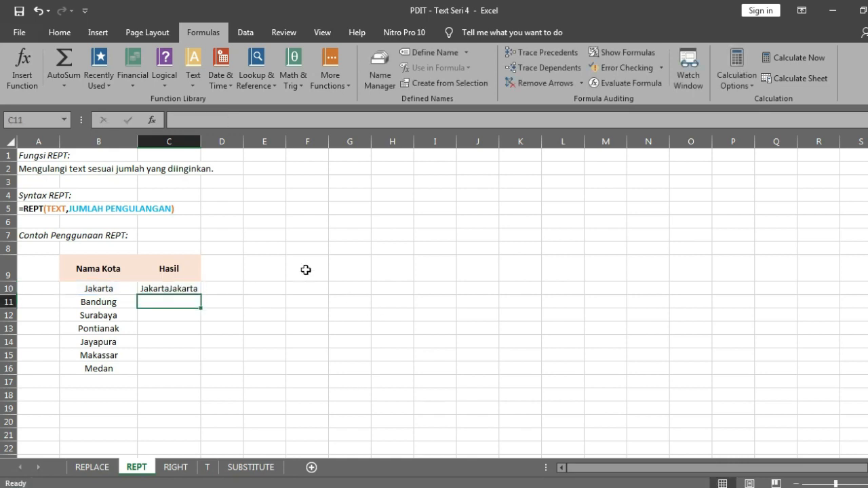
- Widen column C and change the C10 formula to =REPT(B10,4) so Jakarta repeats four times
left_click_drag(201, 143, 286, 145)
left_click(218, 287)
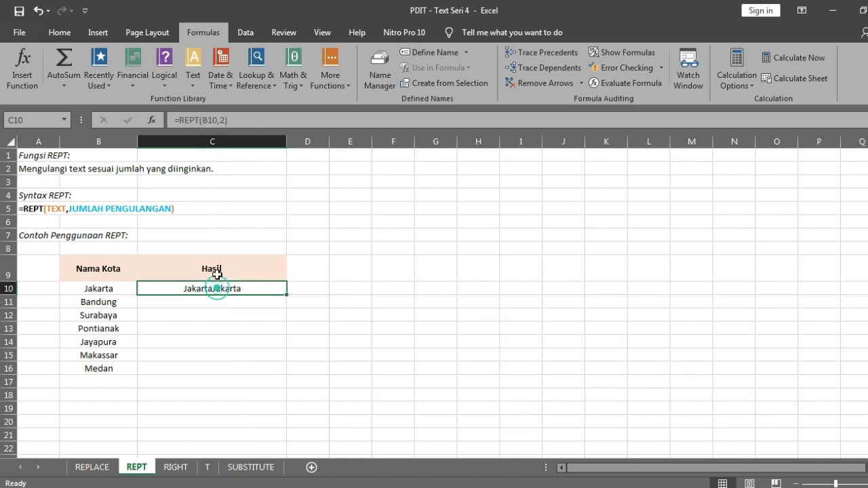
left_click(225, 121)
key("BackSpace")
type("4")
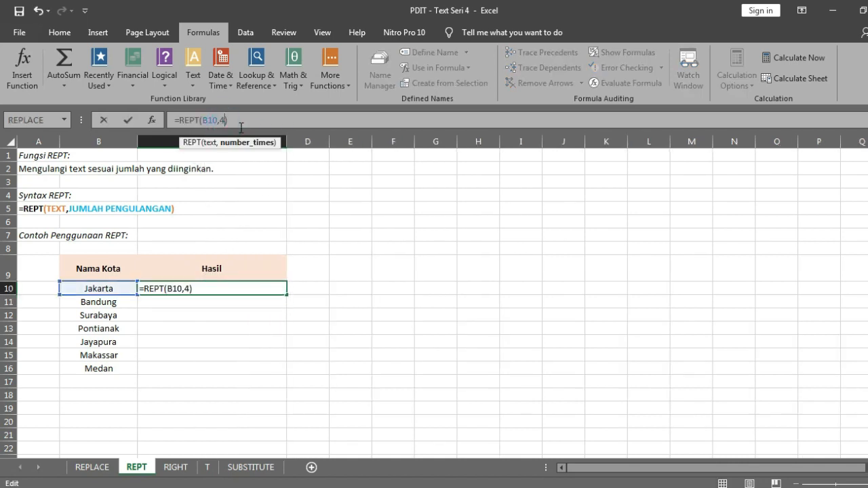
key("Return")
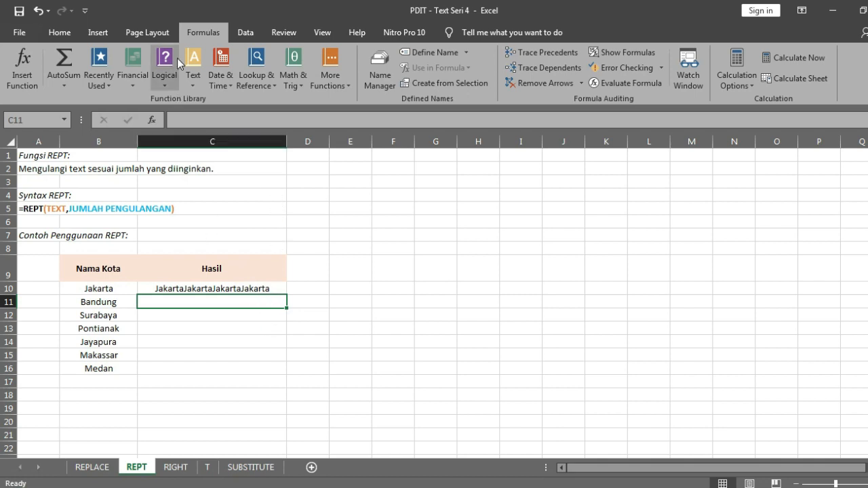
- Insert the REPT function in C11 with B11 as the text and 2 repetitions, and copy it down through C16
left_click(201, 80)
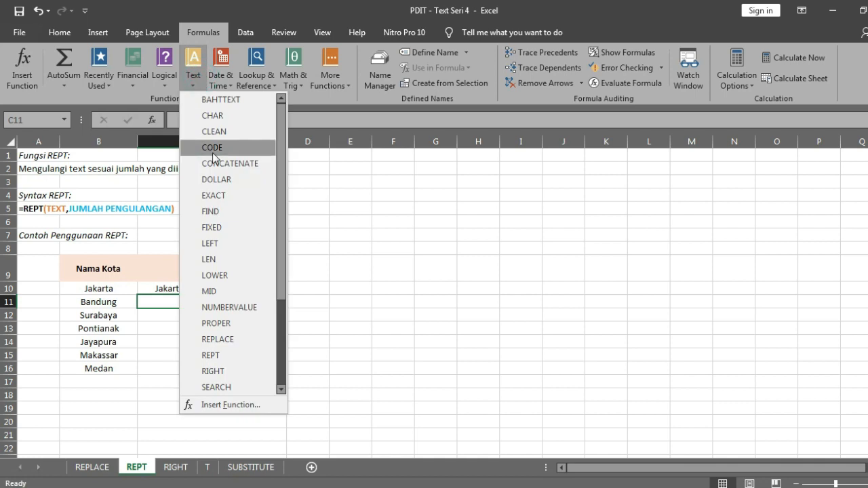
left_click(238, 356)
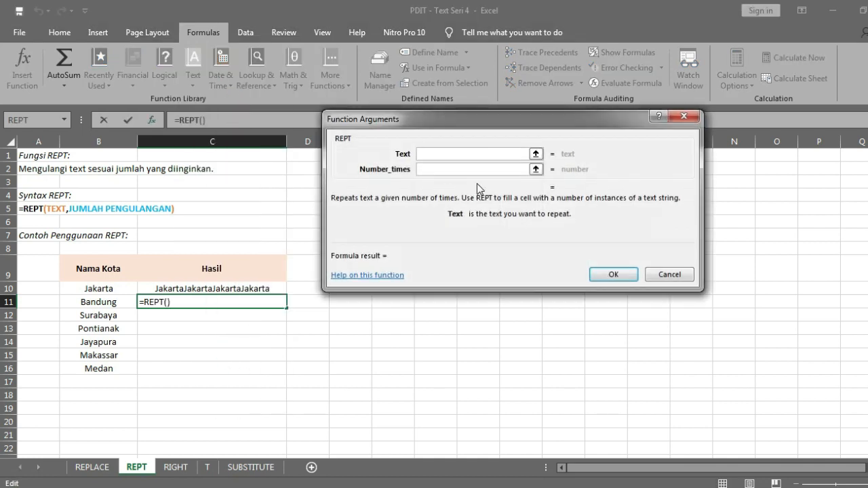
left_click(536, 154)
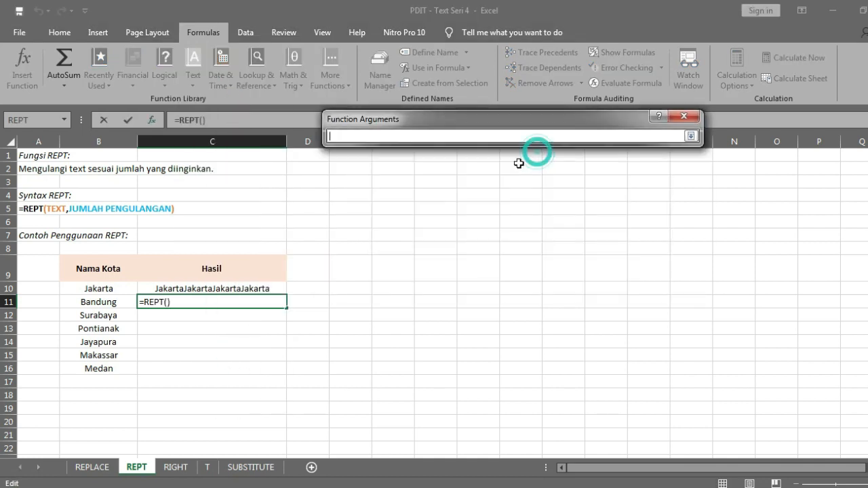
left_click(112, 302)
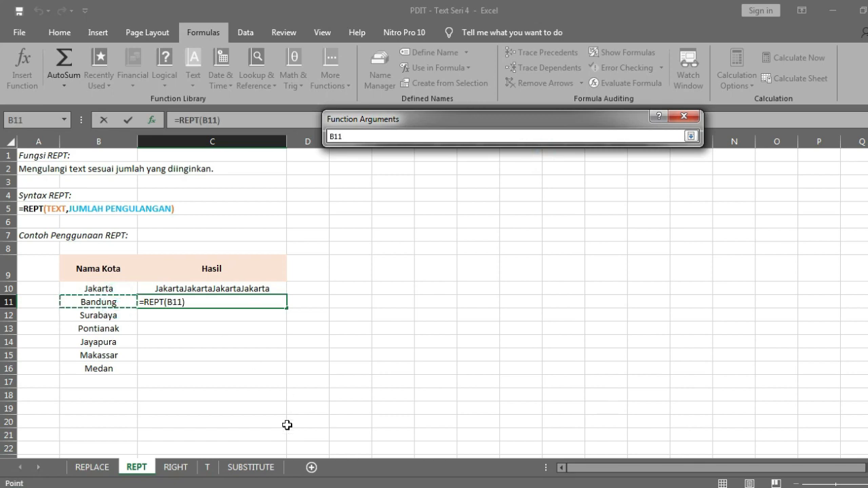
key("Return")
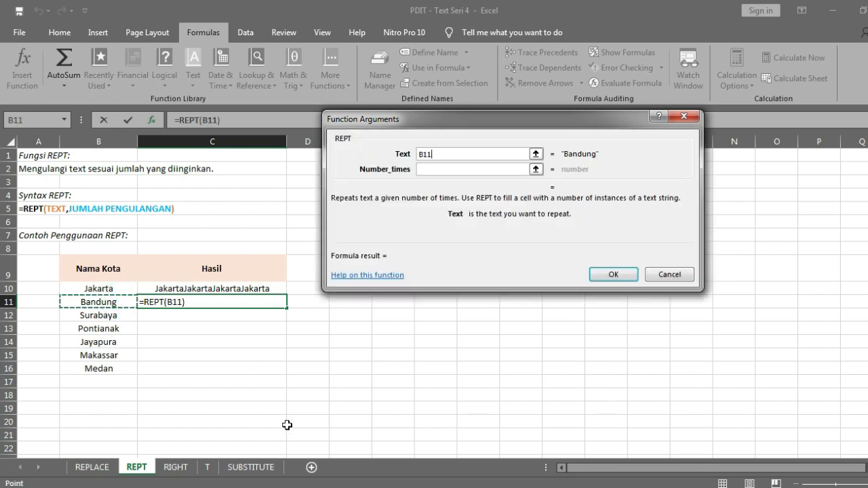
left_click(462, 170)
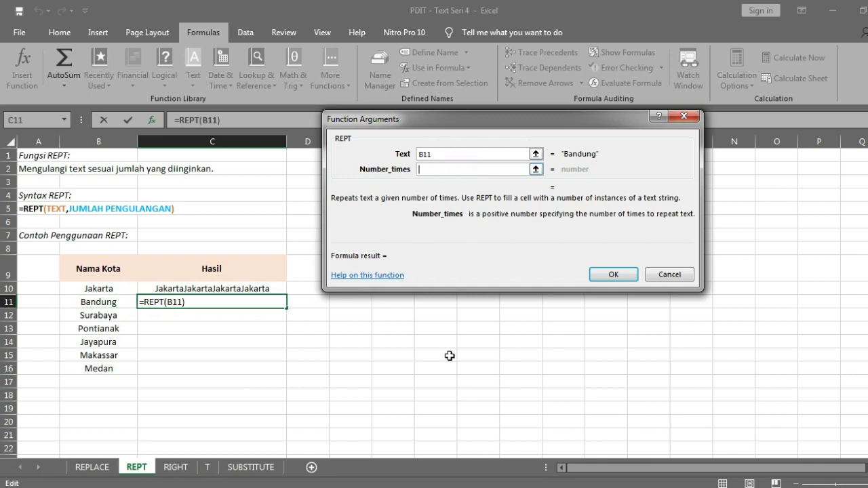
type("3")
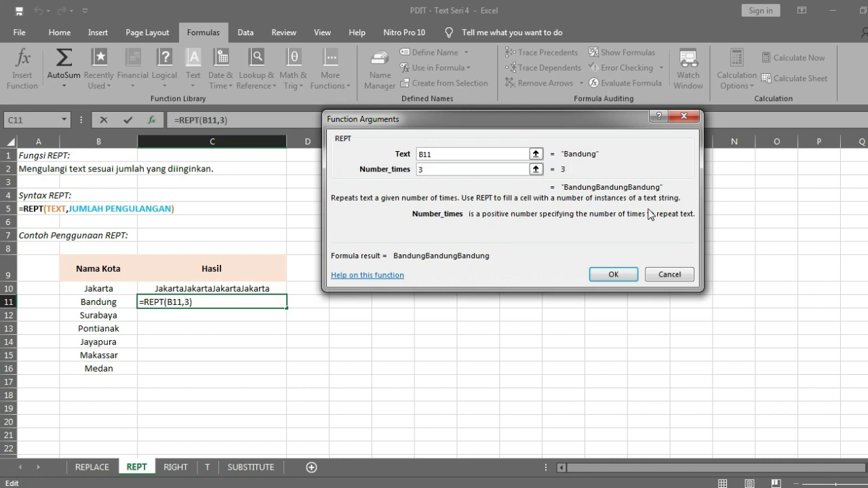
key("BackSpace")
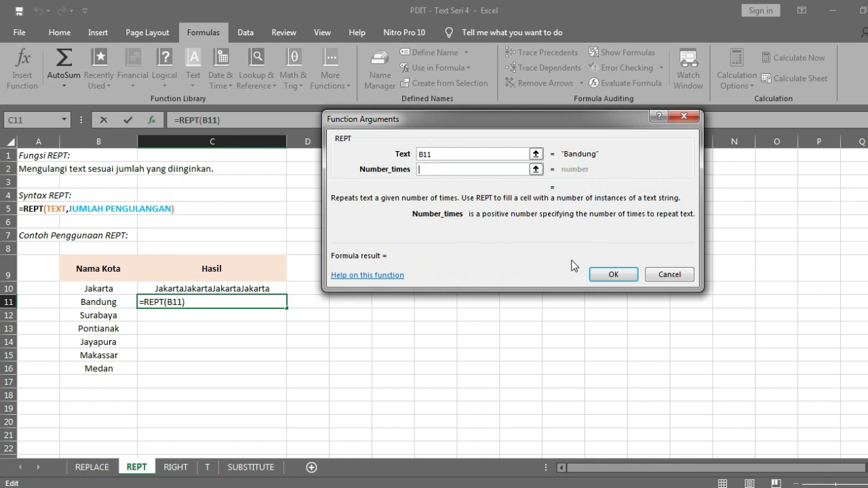
type("2")
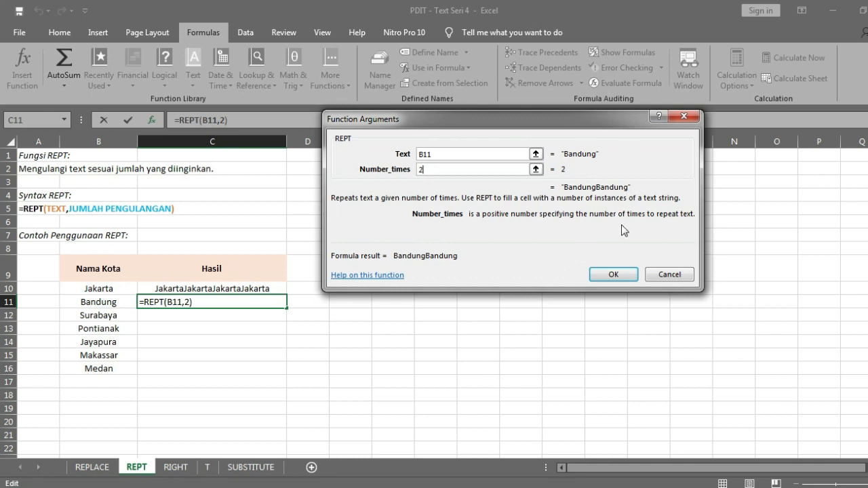
left_click(620, 274)
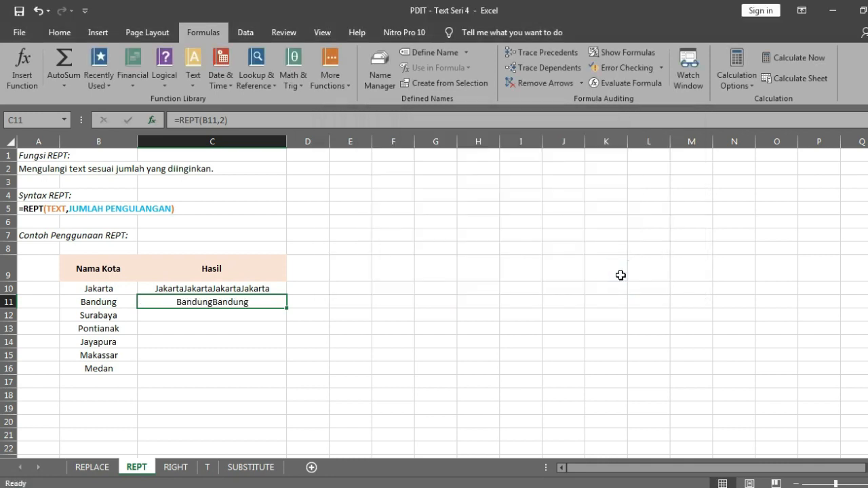
double_click(286, 308)
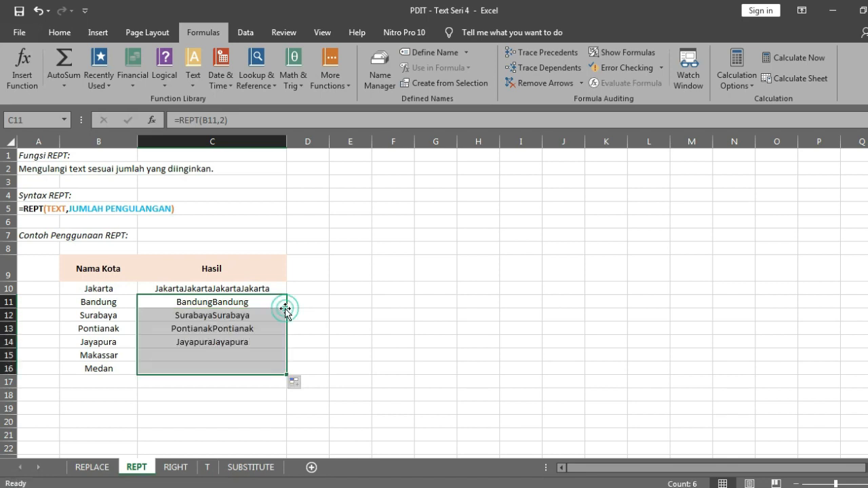
left_click(342, 288)
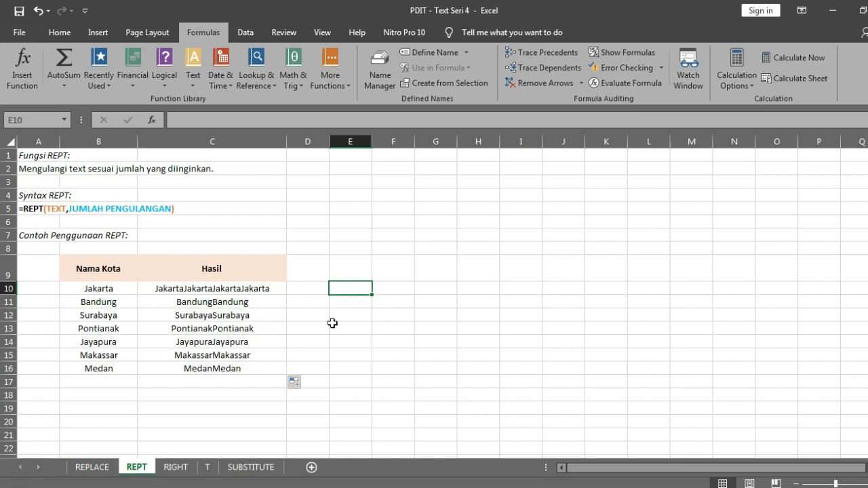
- Open the RIGHT worksheet and enter =RIGHT(B10,3) in C10 to extract the last three characters of JAKARTA
left_click(176, 467)
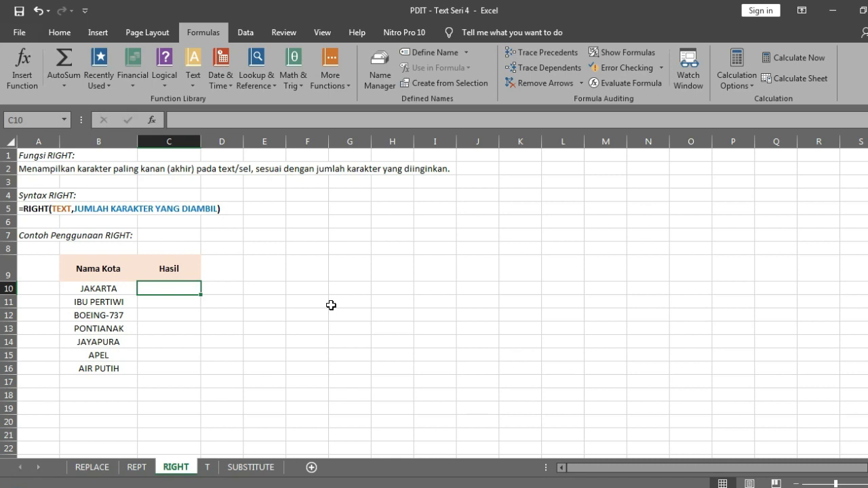
type("=ri")
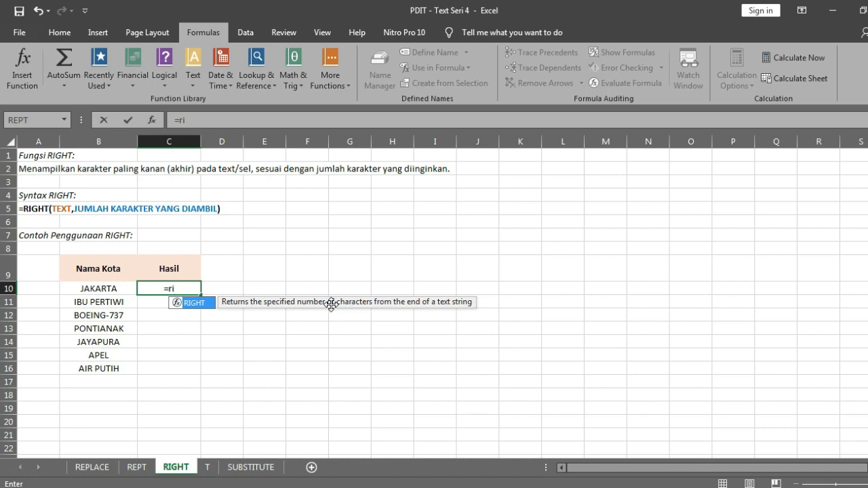
double_click(204, 302)
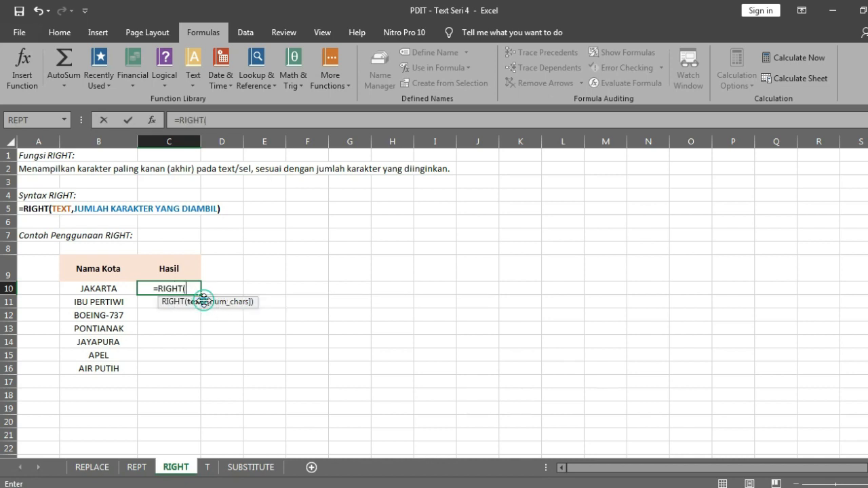
left_click(118, 288)
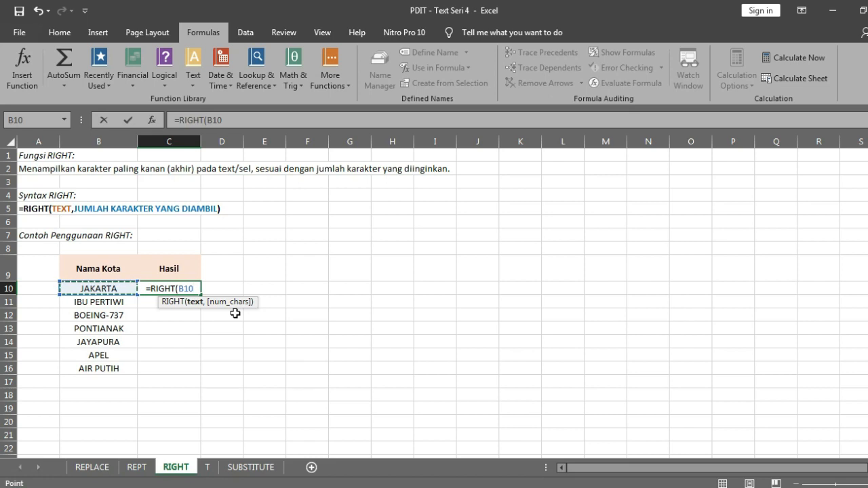
type(",")
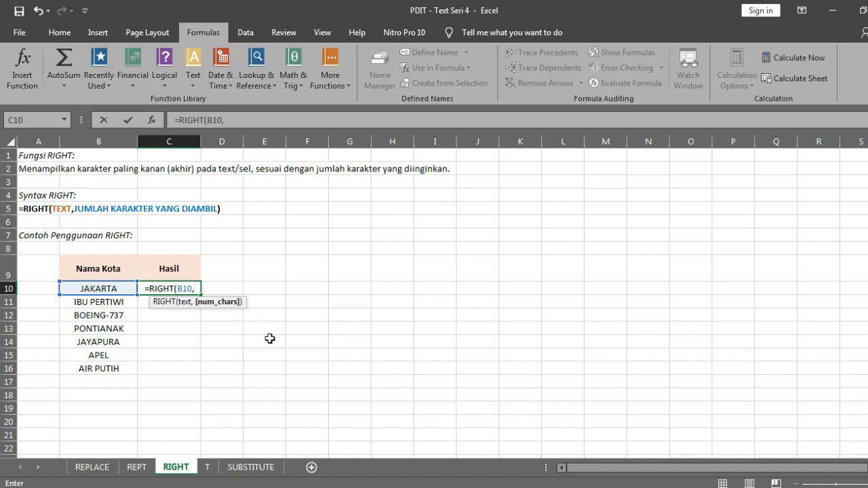
type("3")
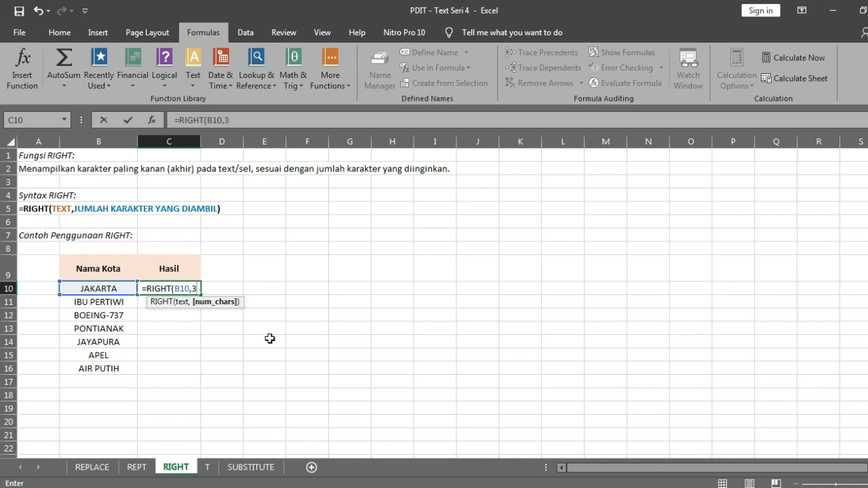
key("Return")
key("Up")
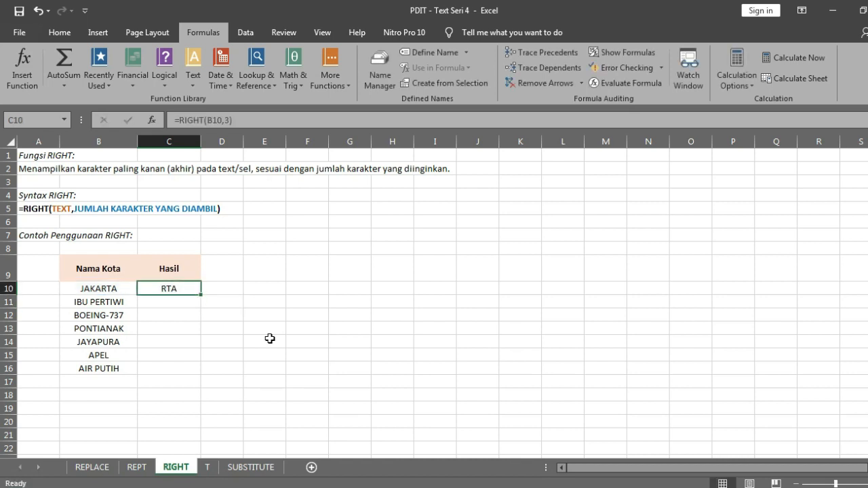
- Insert the RIGHT function in C11 with B11 as the text and 7 as the number of characters
left_click(177, 304)
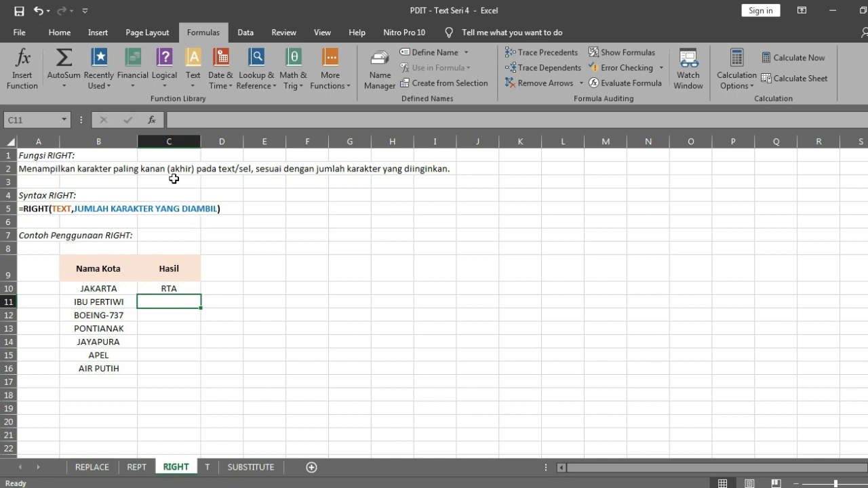
left_click(192, 81)
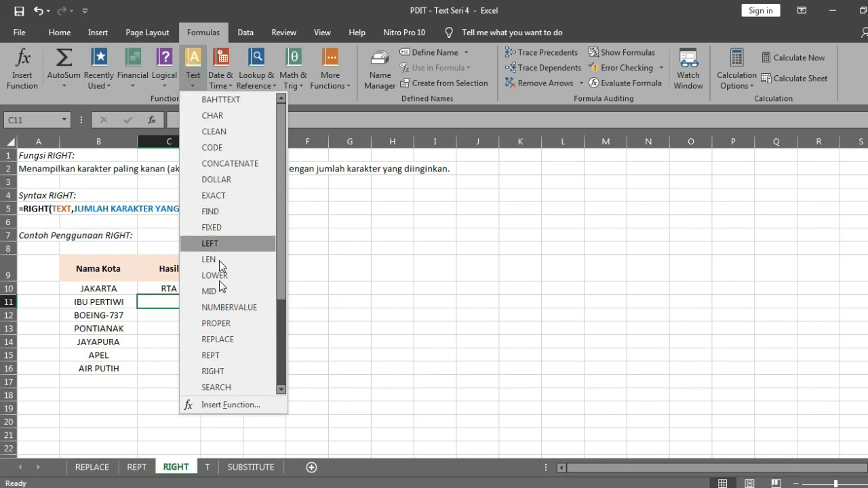
scroll(217, 346, "down", 2)
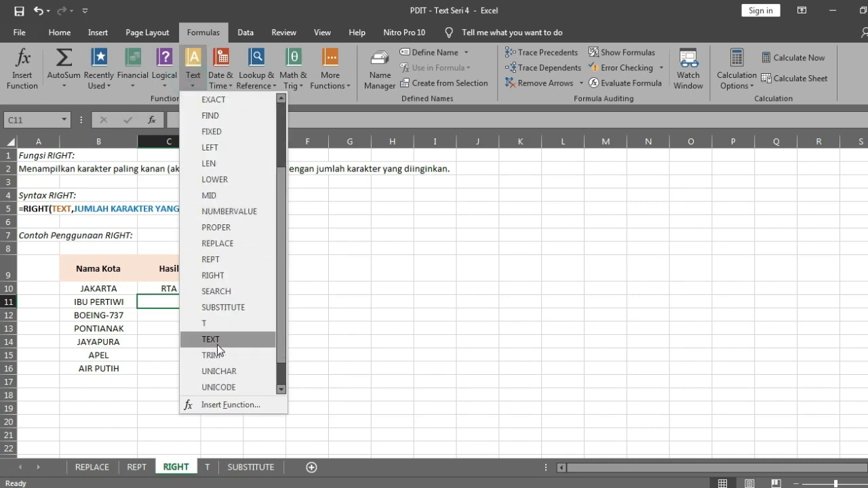
left_click(215, 275)
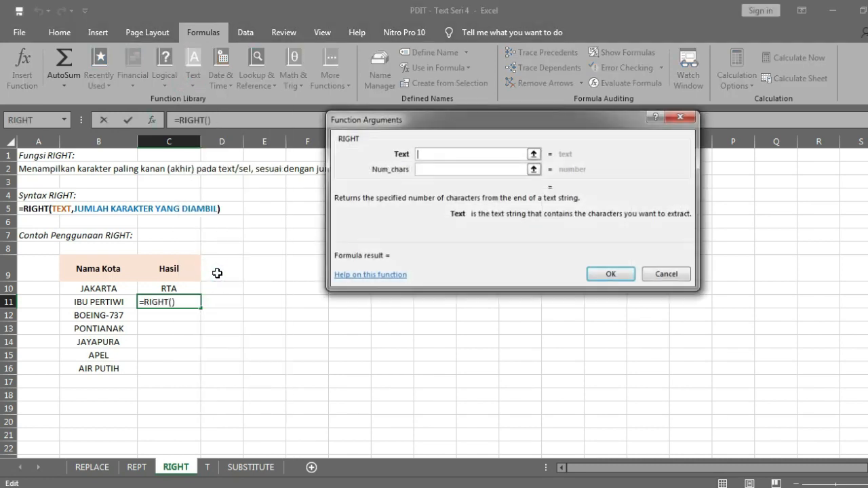
left_click(535, 154)
left_click(112, 308)
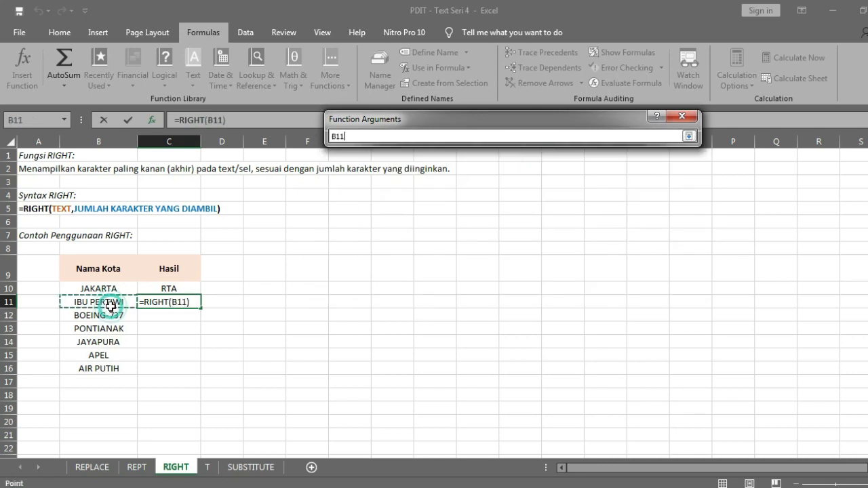
key("Return")
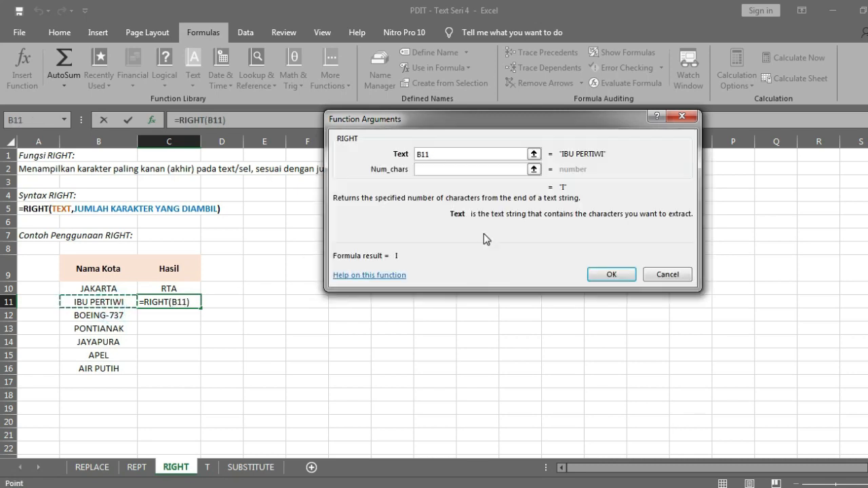
left_click(493, 170)
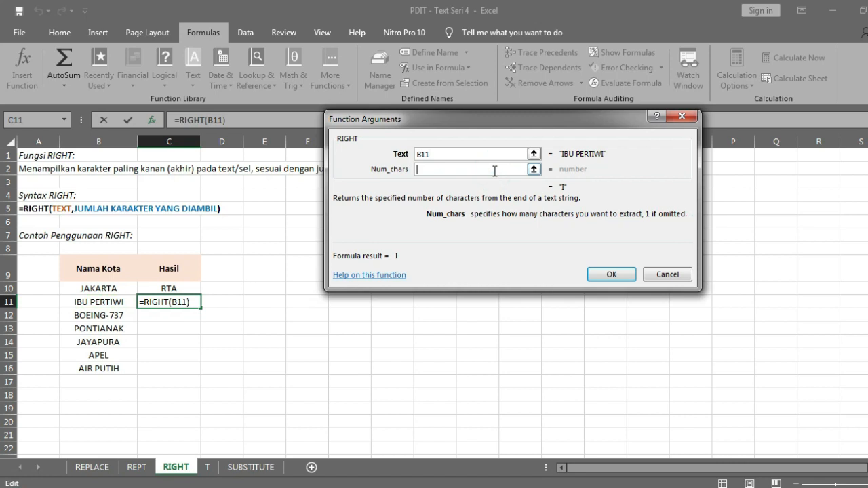
type("7")
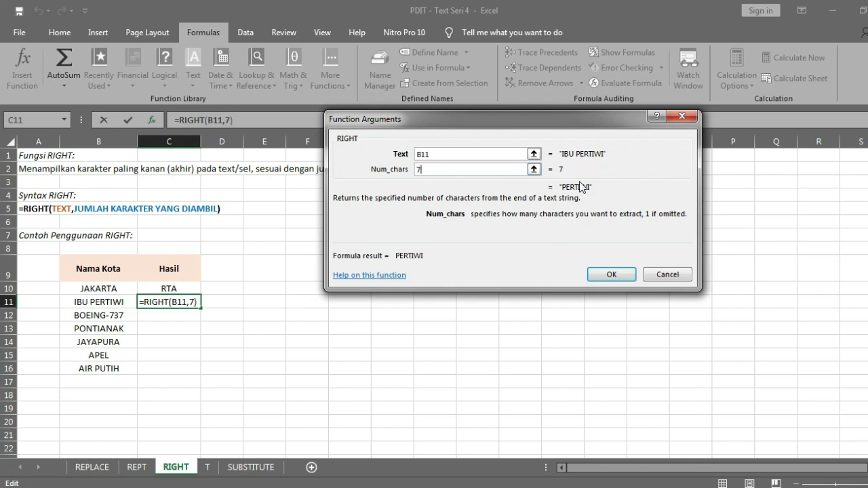
left_click(622, 272)
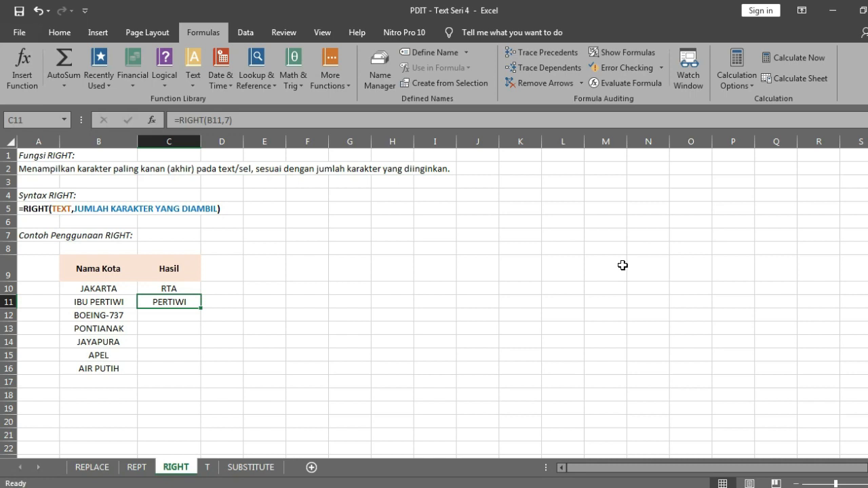
- Enter =RIGHT(B12,3) in C12 to extract the last three characters of BOEING-737
left_click(169, 315)
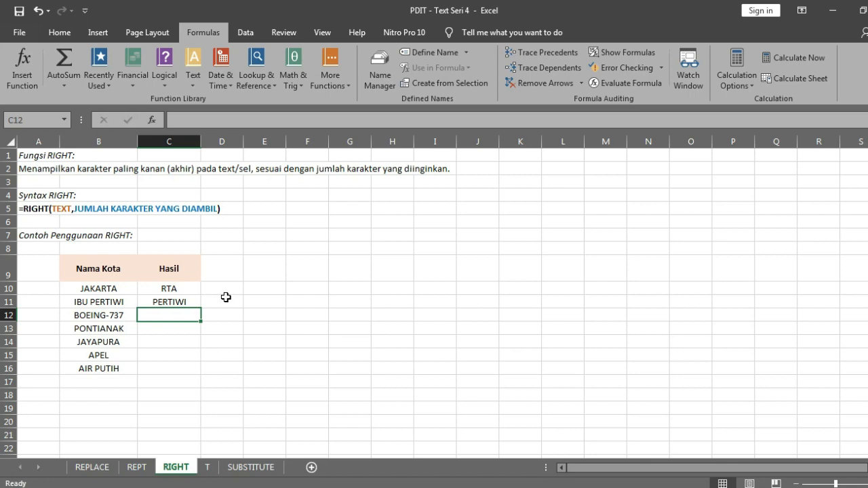
type("=r")
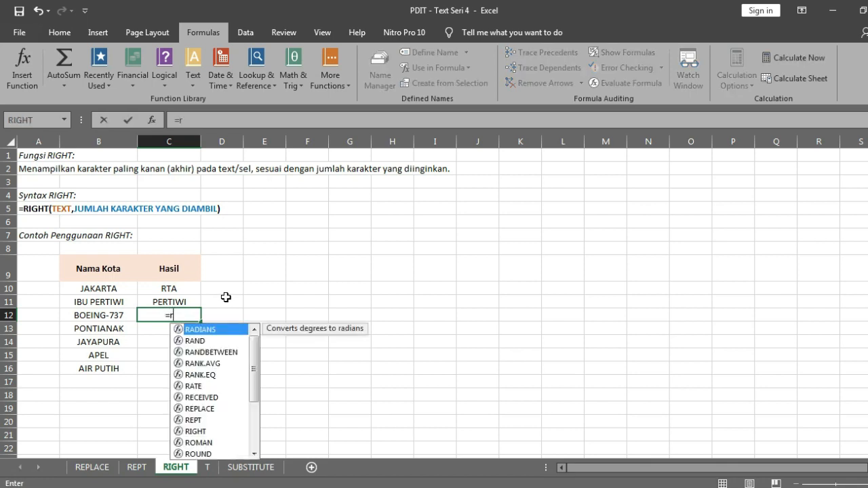
type("ight")
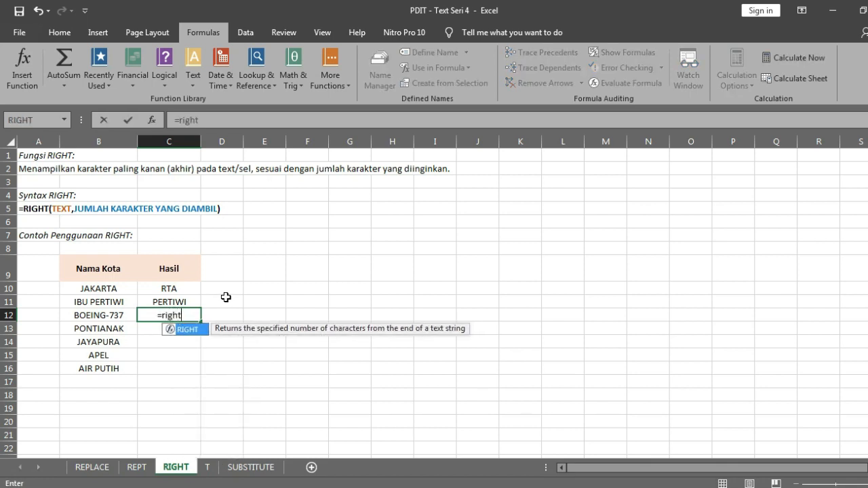
double_click(197, 331)
left_click(118, 315)
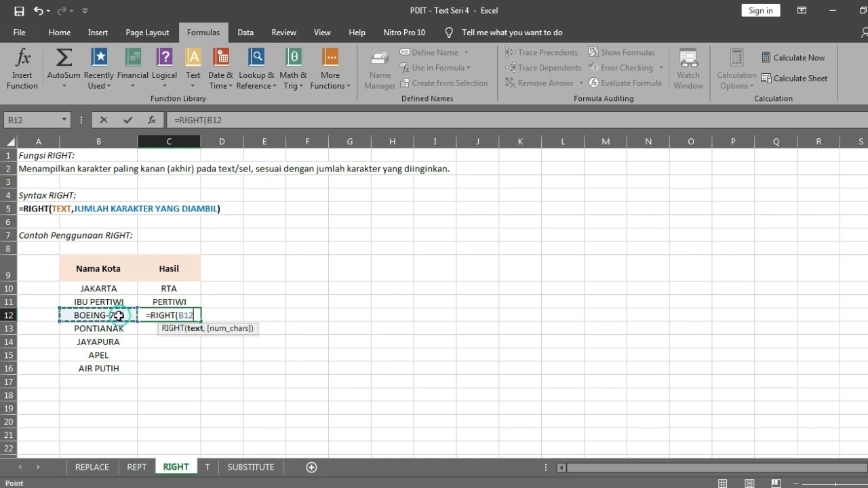
type(",")
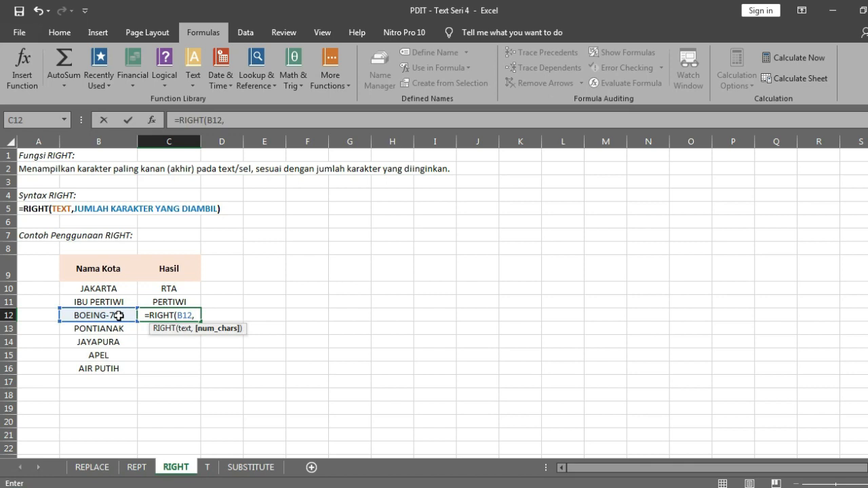
type("3")
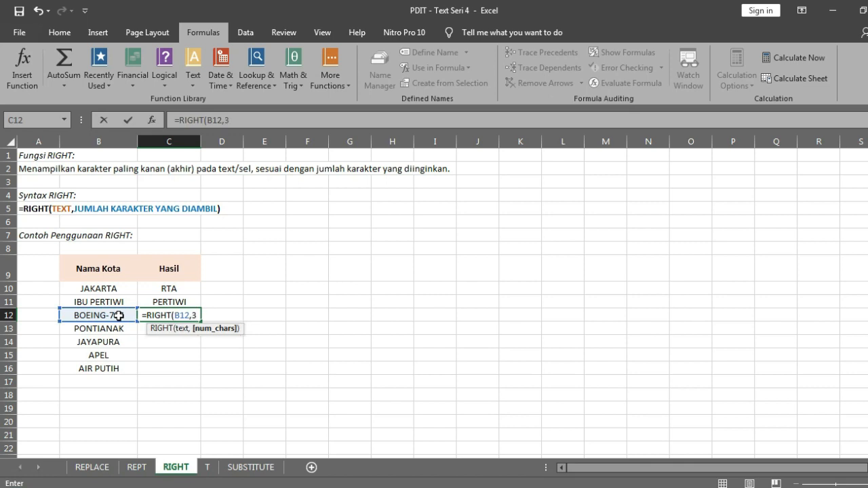
key("Return")
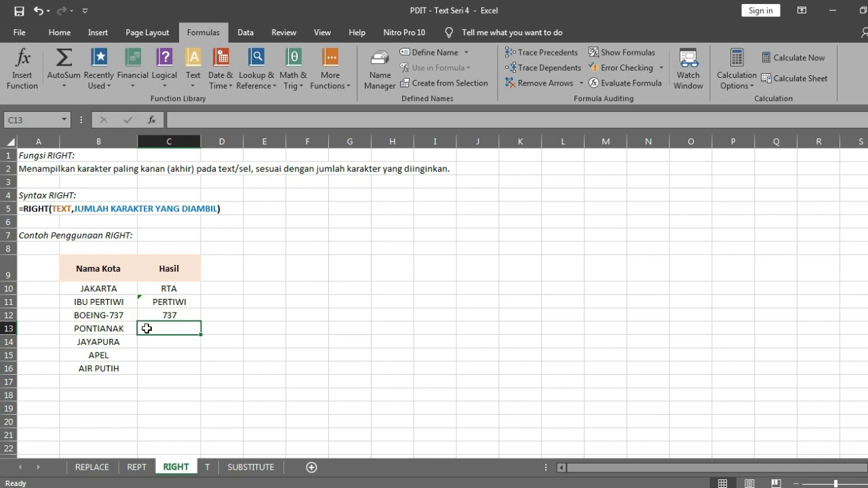
- Copy the RIGHT formula from C12 down through C16
left_click(190, 314)
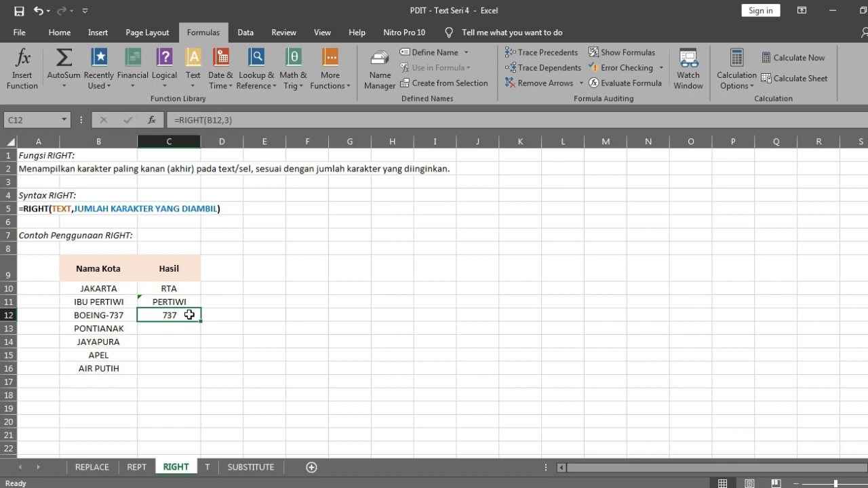
left_click_drag(201, 321, 196, 375)
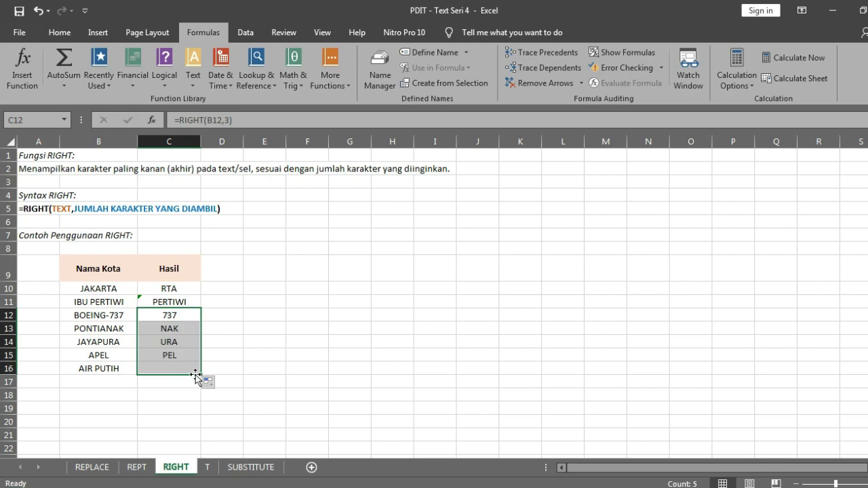
key("ctrl+z")
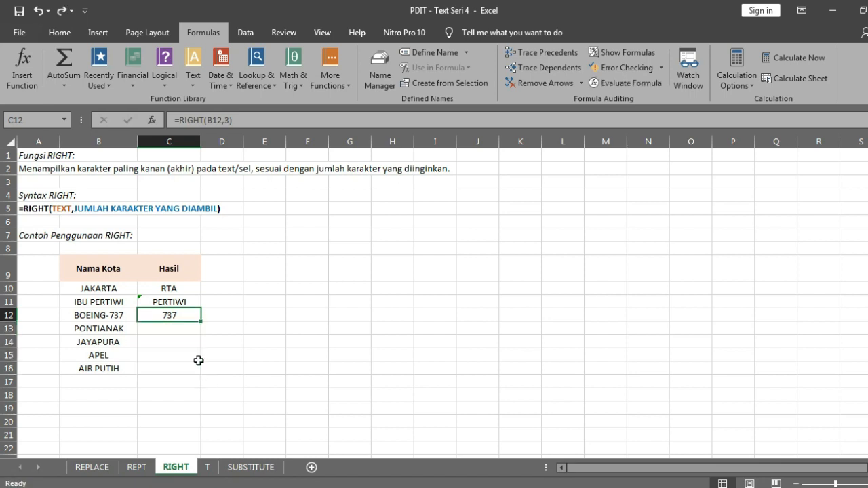
double_click(200, 324)
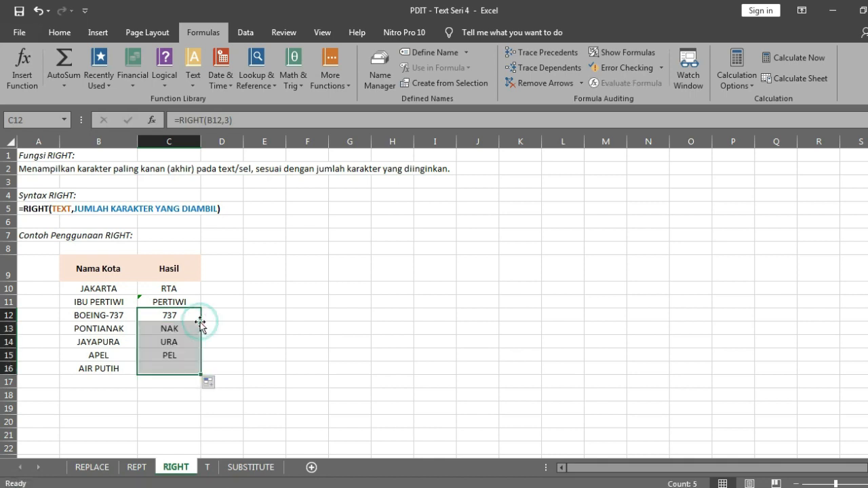
left_click(220, 319)
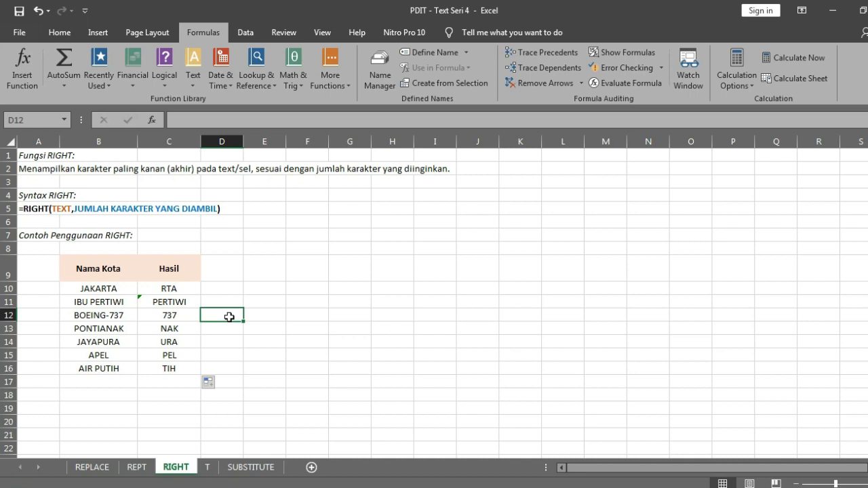
left_click(301, 298)
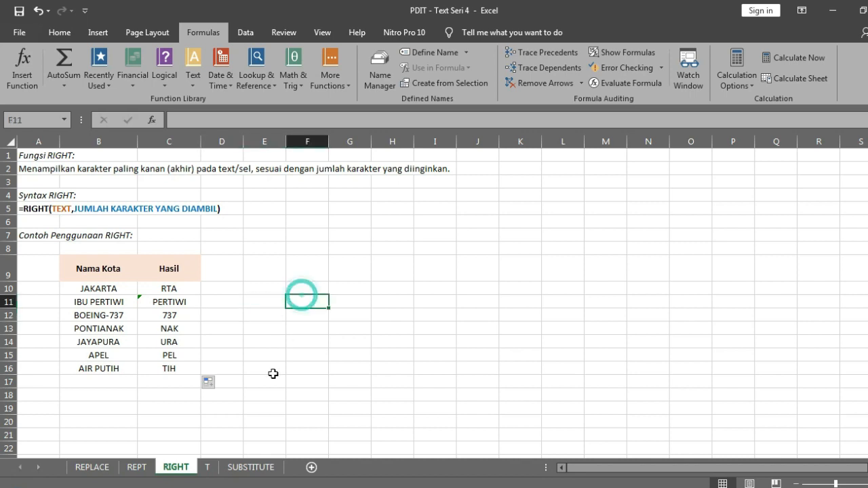
- On the T worksheet, enter =T(B10) in C10 and copy the formula down through C16
left_click(207, 467)
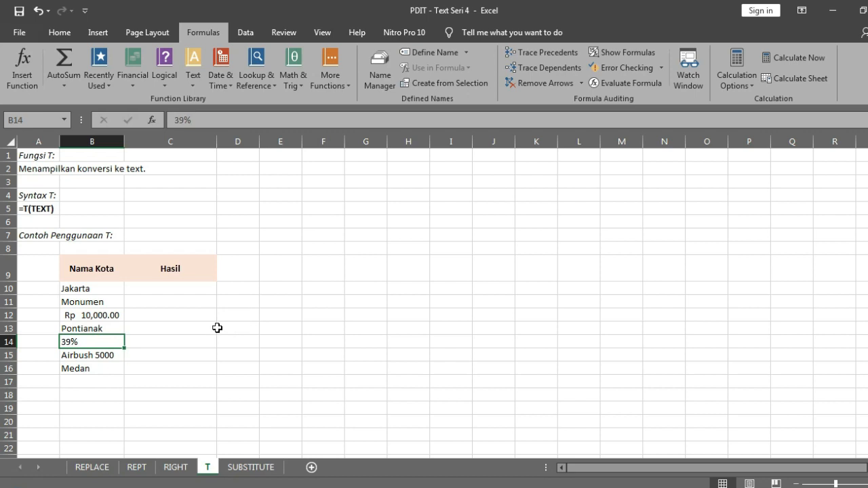
left_click(178, 288)
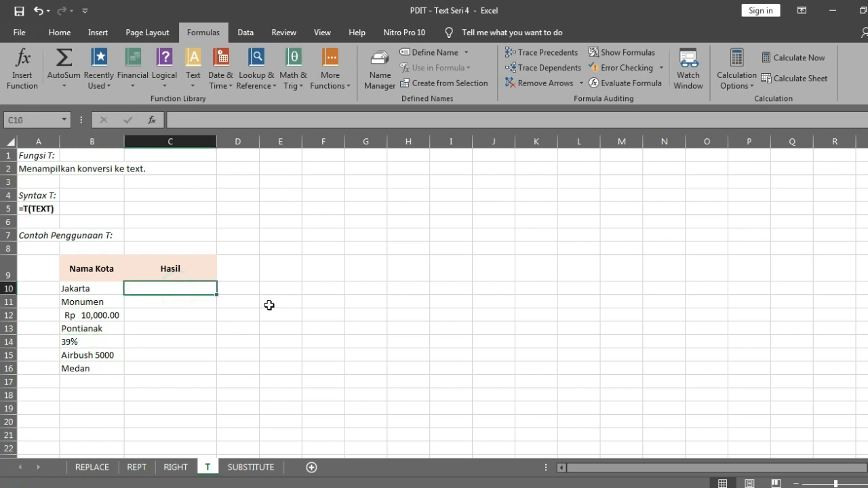
type("=")
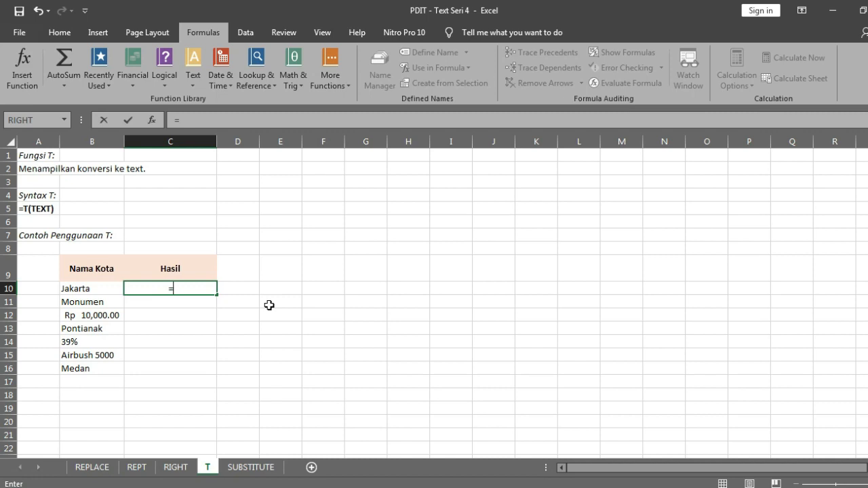
type("t")
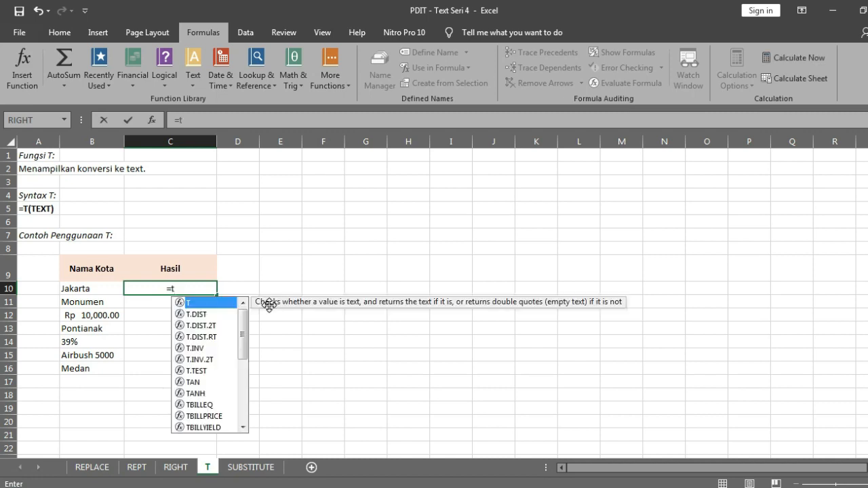
double_click(224, 304)
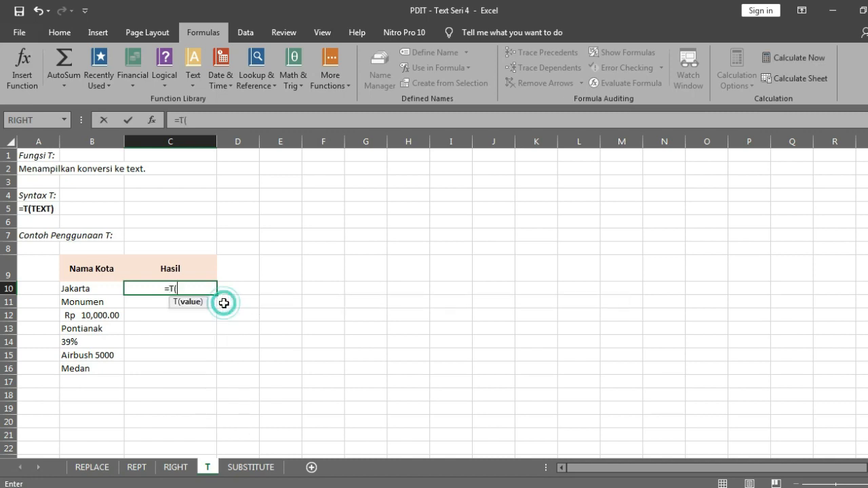
left_click(71, 288)
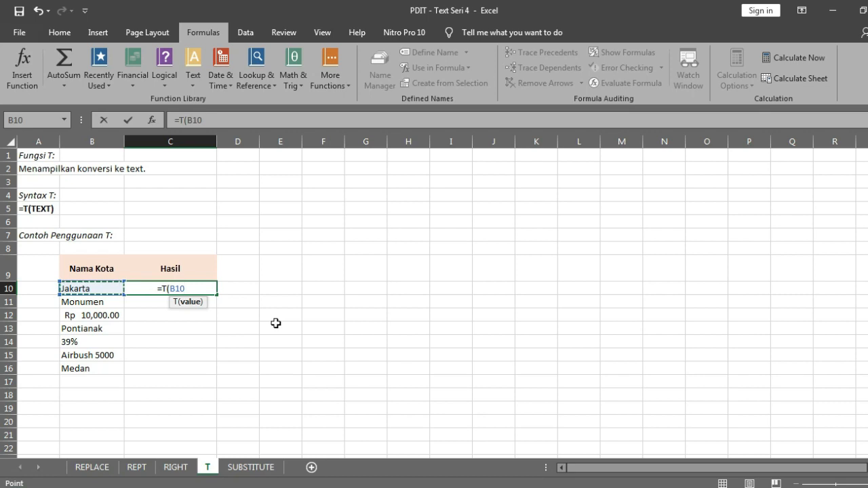
key("Return")
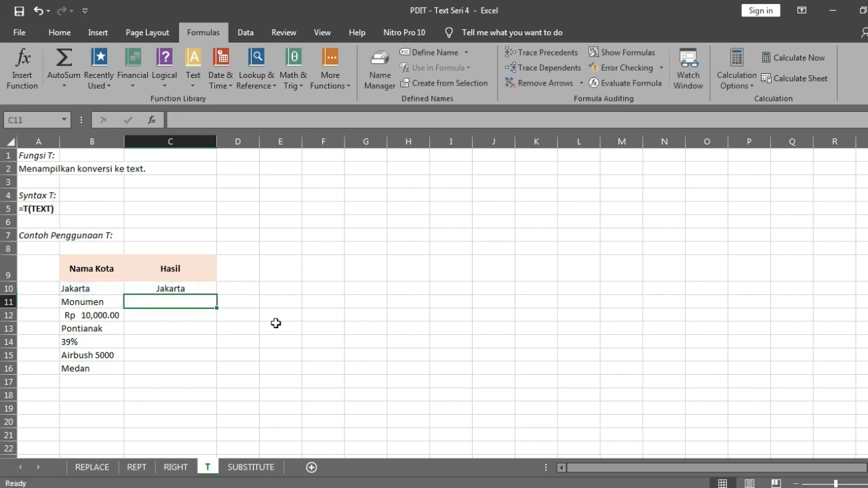
key("Up")
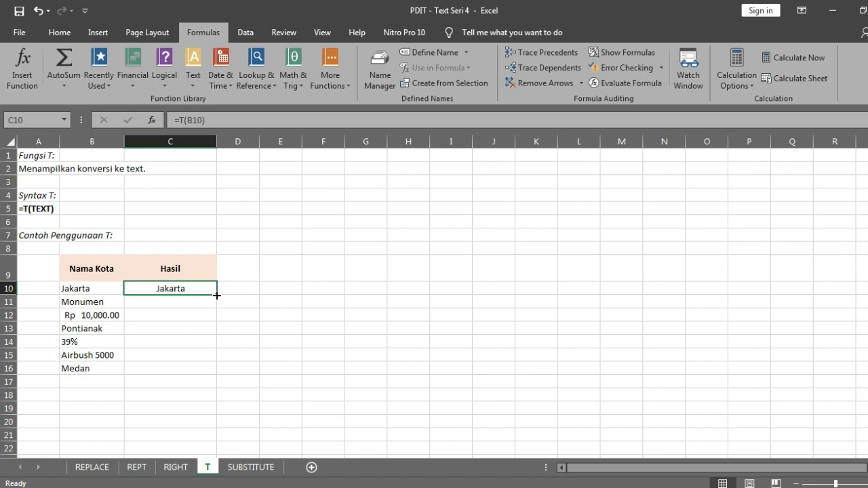
left_click_drag(216, 295, 215, 373)
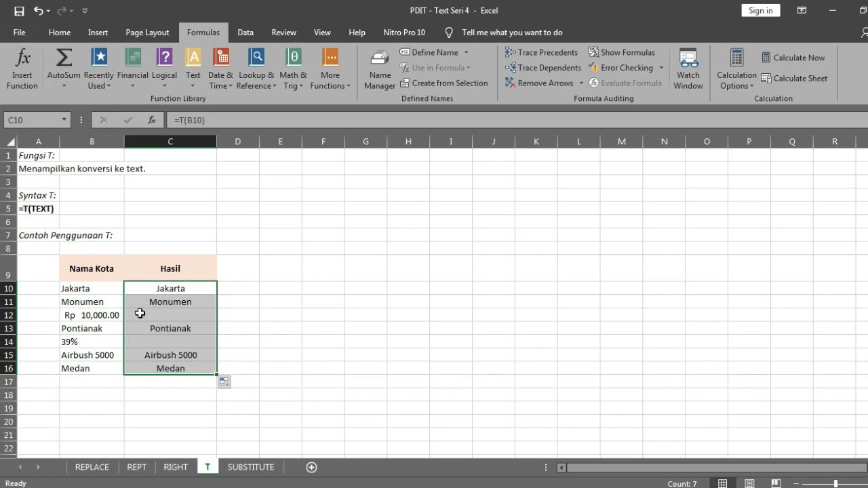
- Compare the source values in column B and their number formats with the T results in column C, especially the currency and percentage rows
left_click(110, 315)
left_click(159, 317)
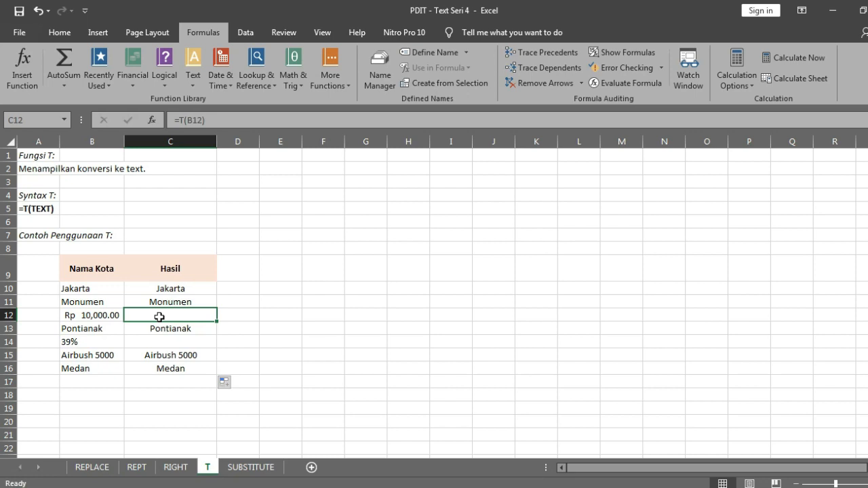
left_click(104, 317)
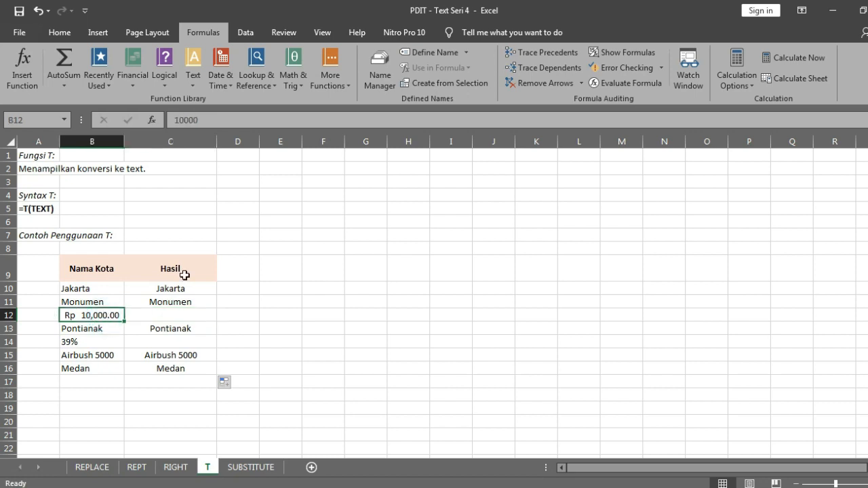
left_click(60, 32)
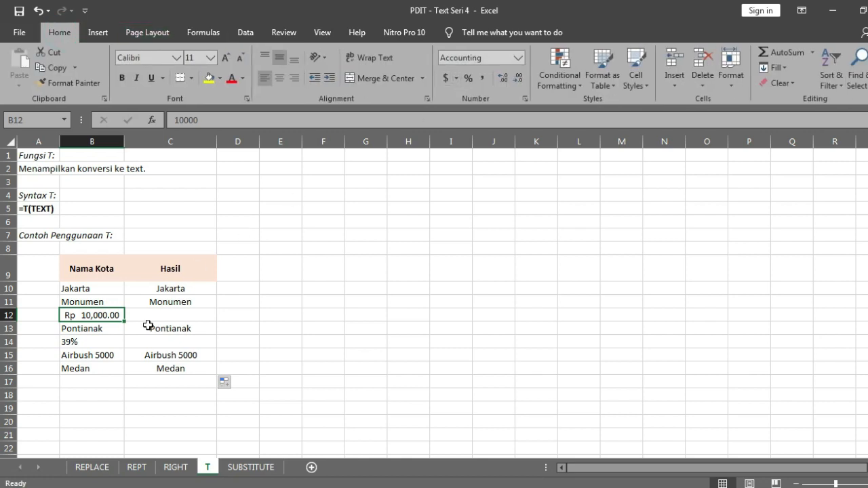
left_click(109, 340)
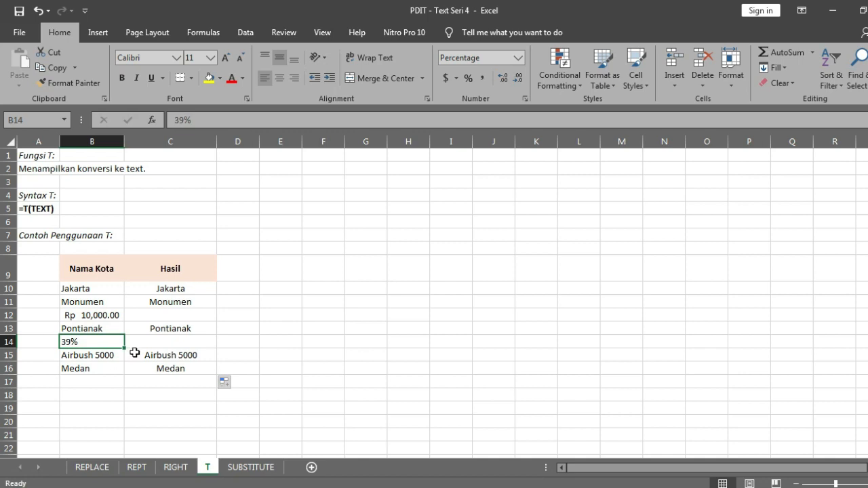
left_click(115, 315)
left_click(164, 325)
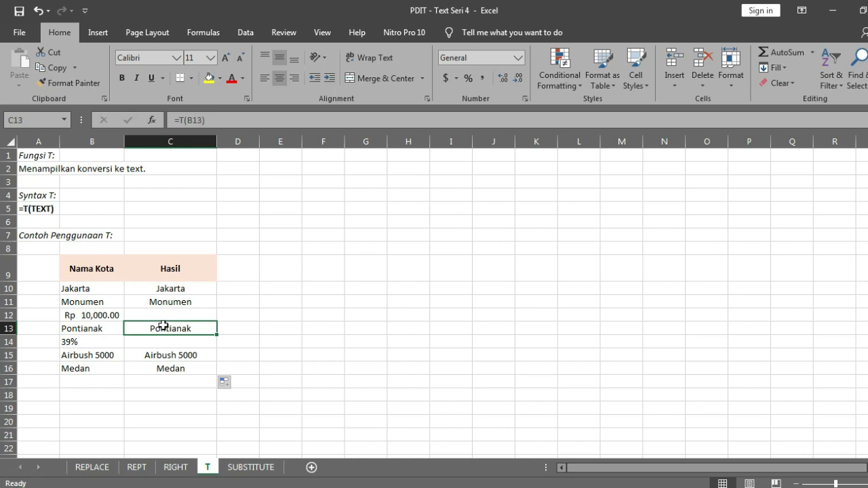
left_click(112, 358)
left_click(162, 354)
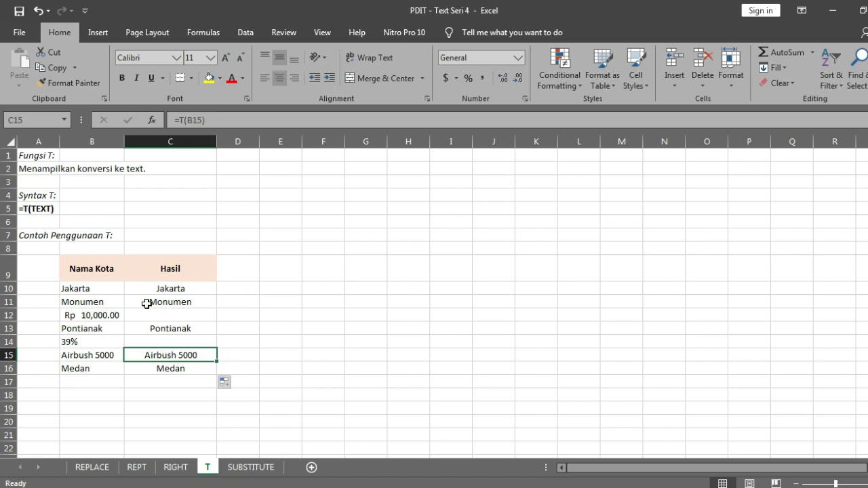
left_click(96, 287)
left_click(156, 287)
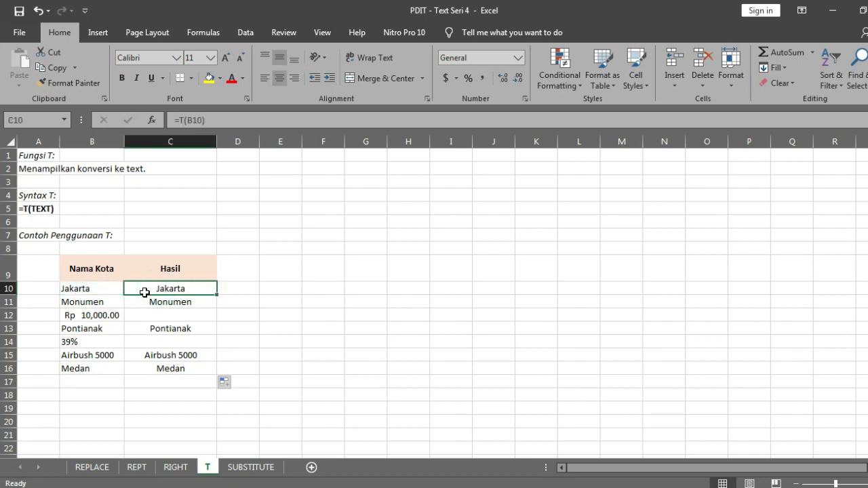
left_click(111, 289)
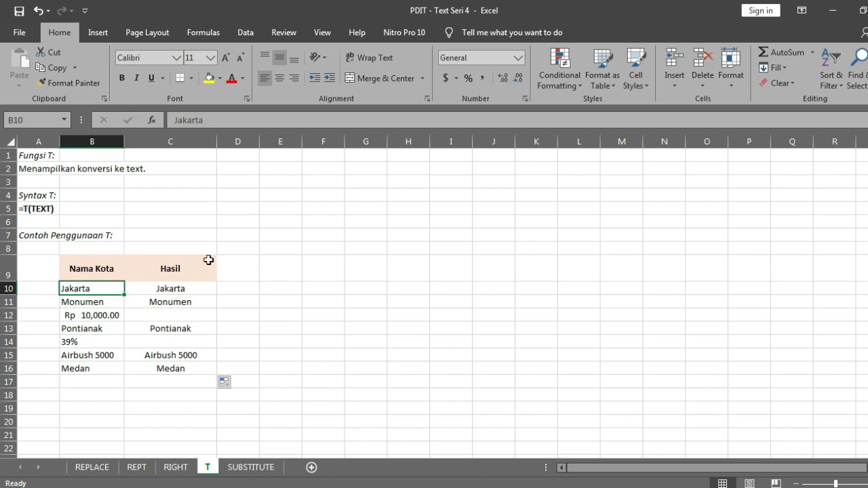
- Open the SUBSTITUTE worksheet and review the syntax line in A5 and the first Nama Variabel entries
left_click(250, 468)
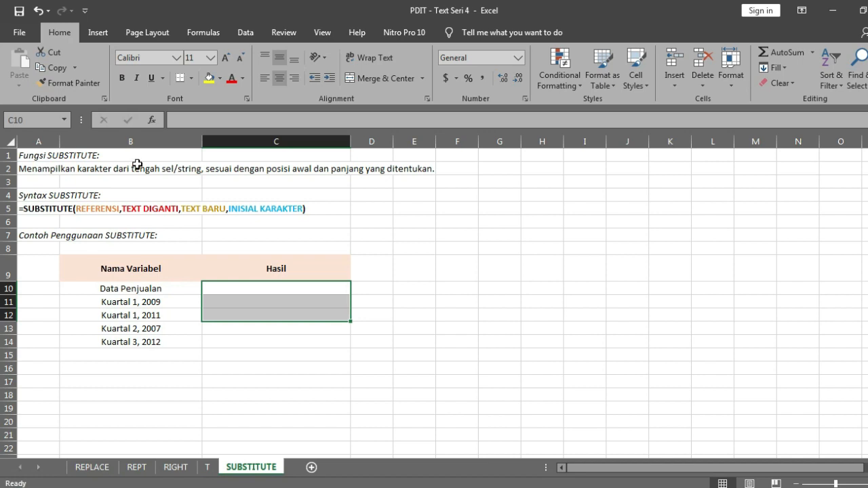
left_click(20, 196)
left_click(30, 210)
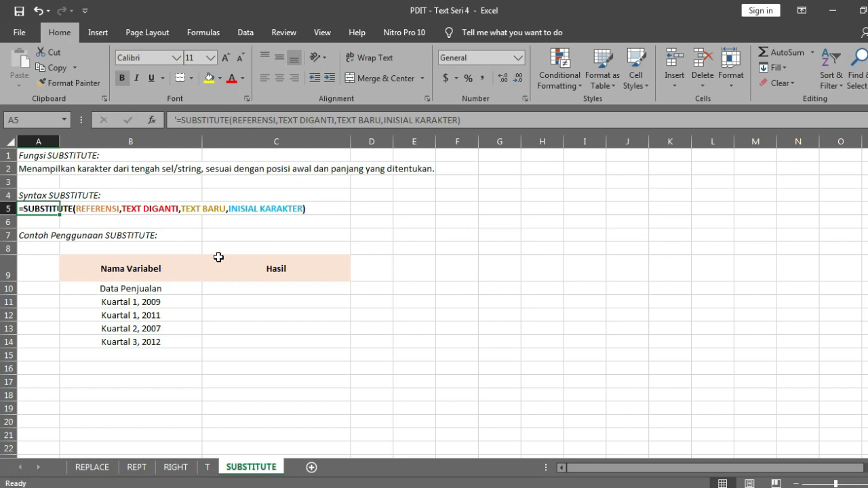
left_click(226, 291)
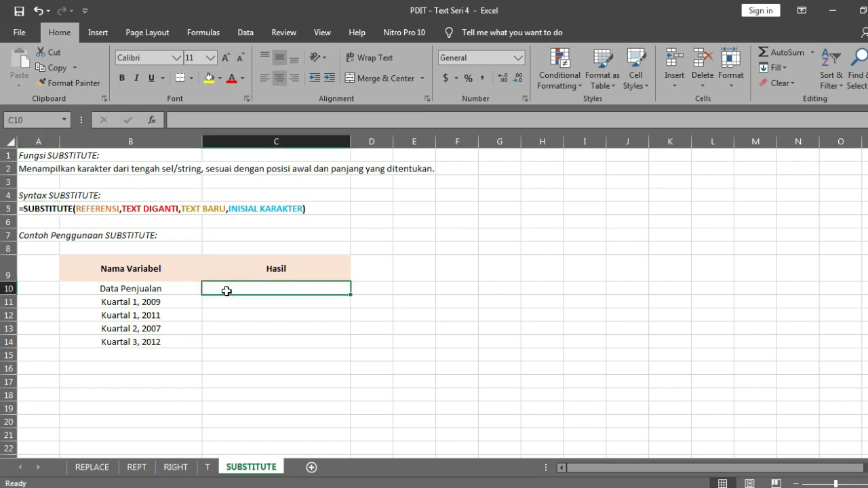
key("Left")
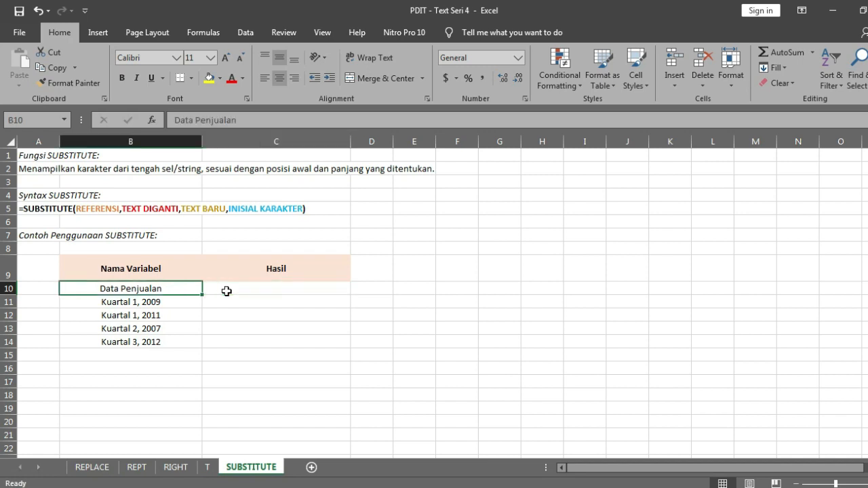
key("Down")
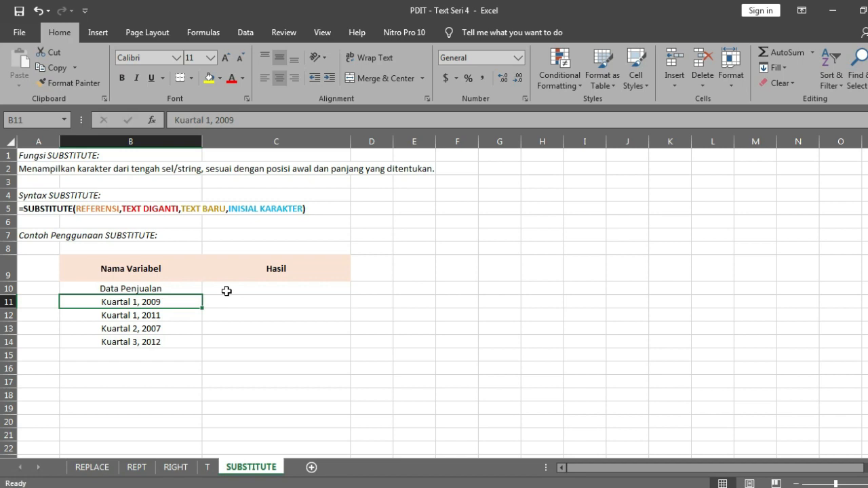
- Start a SUBSTITUTE formula in C10 with B10 as the reference and "Penjualan" as the text to replace
key("Up")
left_click(226, 291)
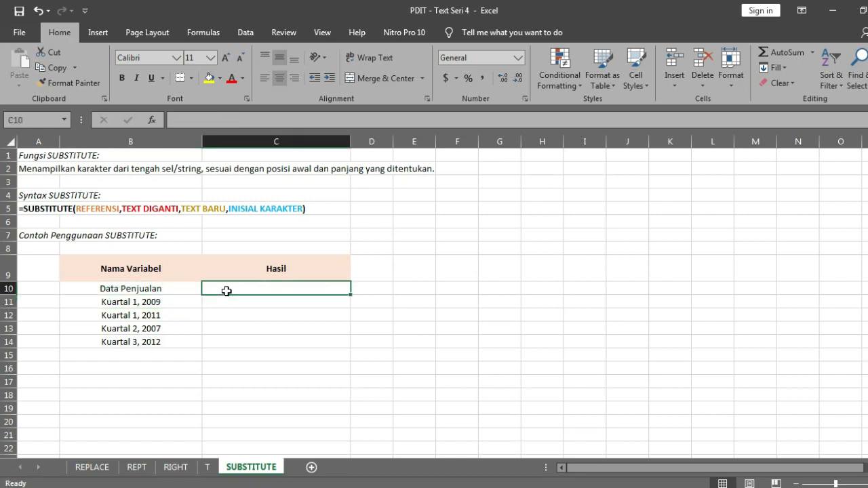
type("=")
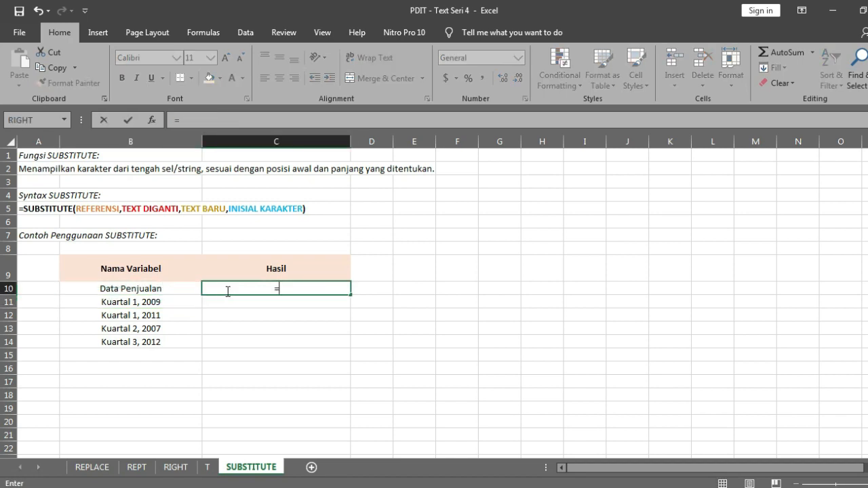
type("SUB")
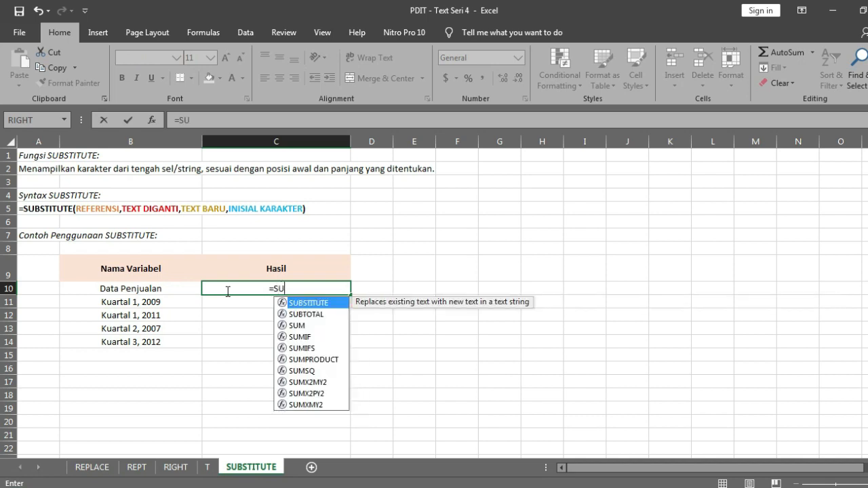
double_click(301, 303)
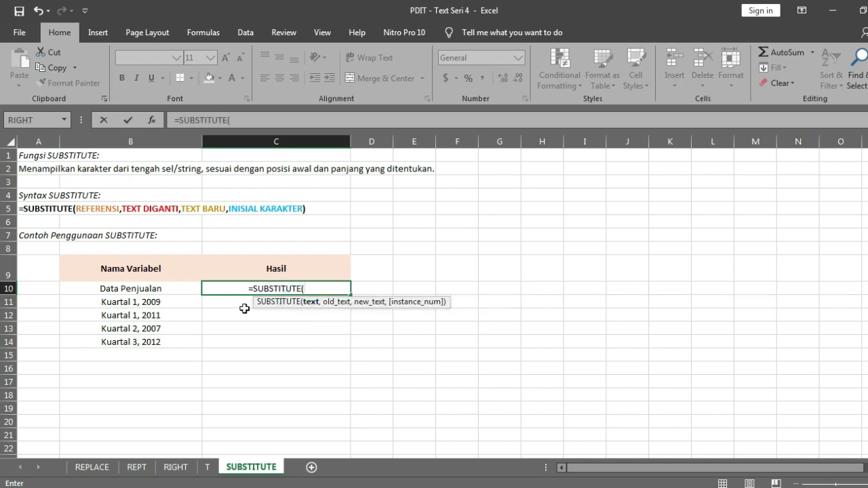
left_click(172, 287)
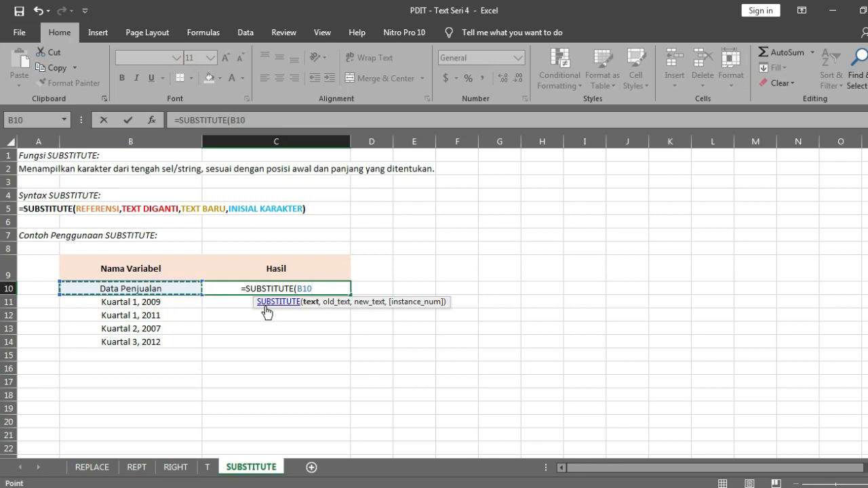
type(",")
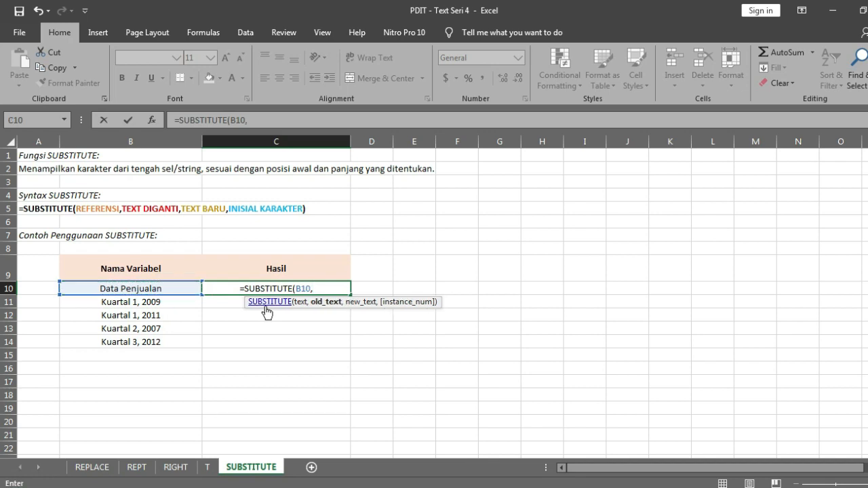
type("\"\"")
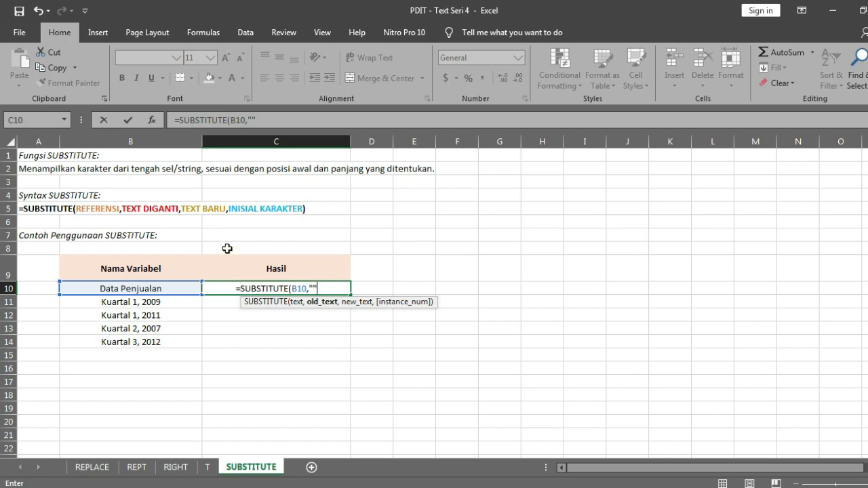
left_click(317, 288)
type("Penjual")
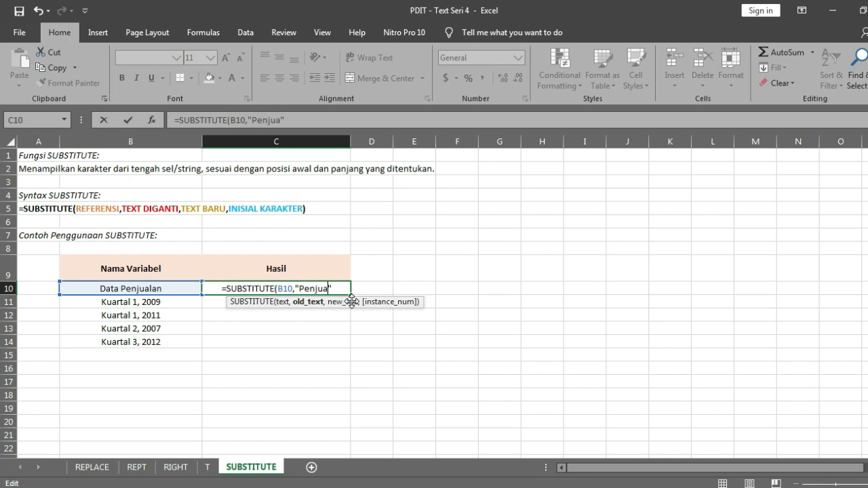
type("an")
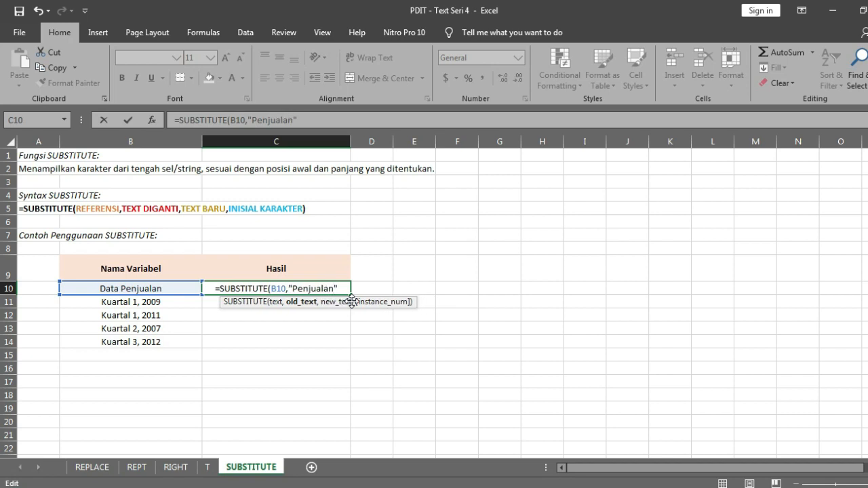
- Complete the C10 formula with "Pembelian" as the new text and 1 as the instance number, giving =SUBSTITUTE(B10,"Penjualan","Pembelian",1)
left_click(335, 120)
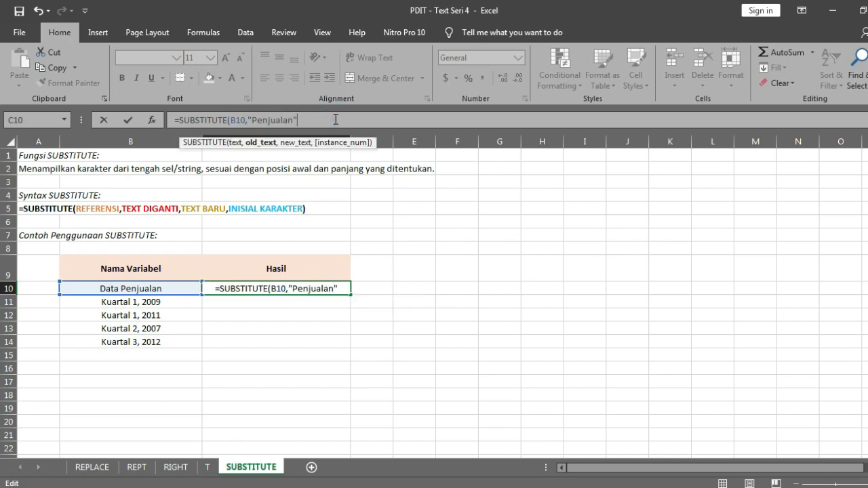
type(",")
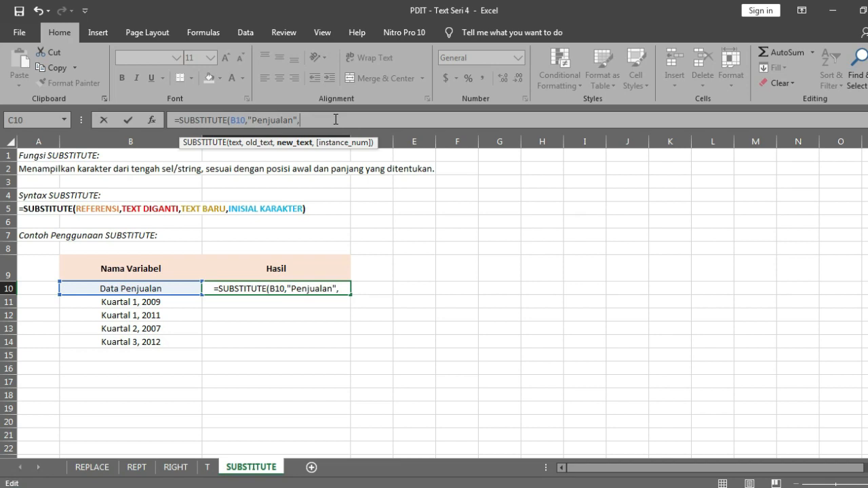
type("\"")
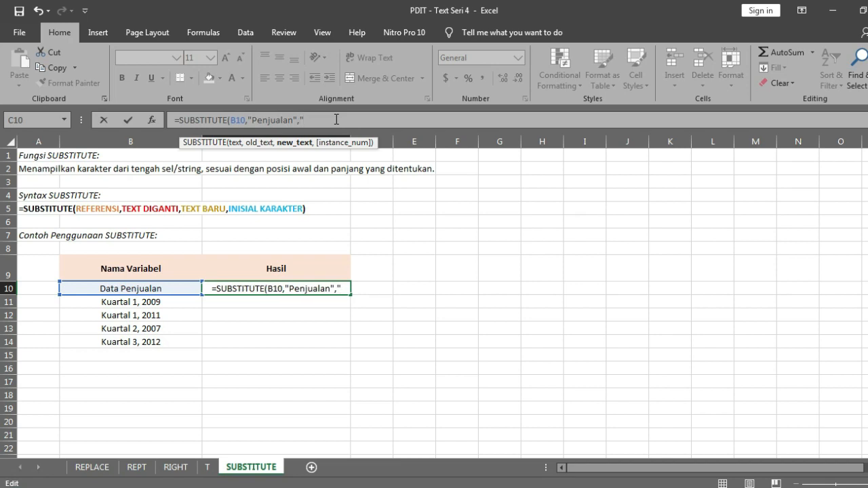
type("Pembel")
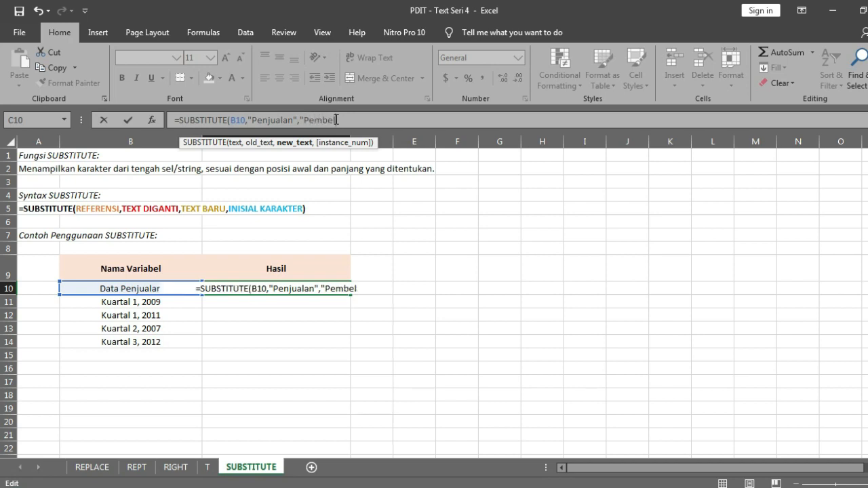
type("ian\",")
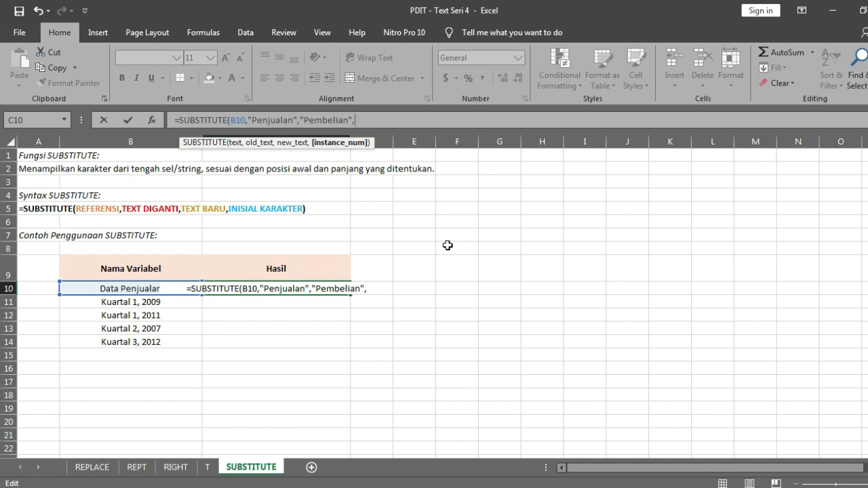
type("1")
key("Return")
key("Up")
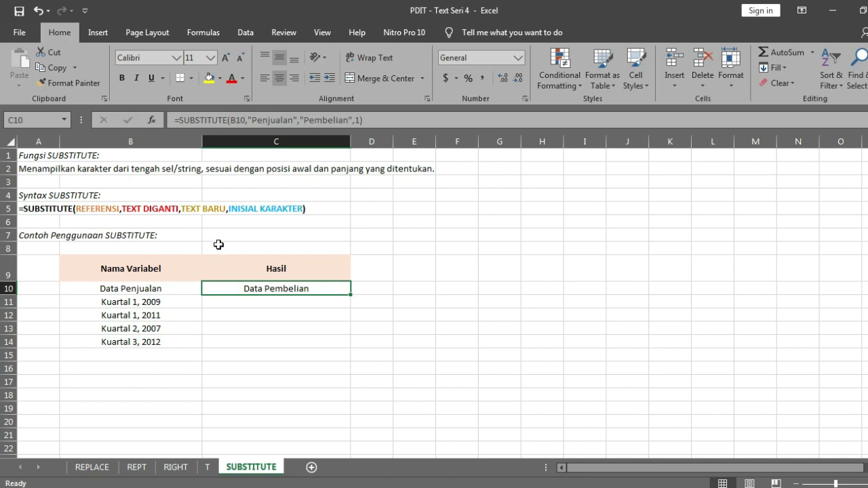
- Compare B10 with the result in C10, and change the instance number in the C10 SUBSTITUTE formula to 2
left_click(136, 289)
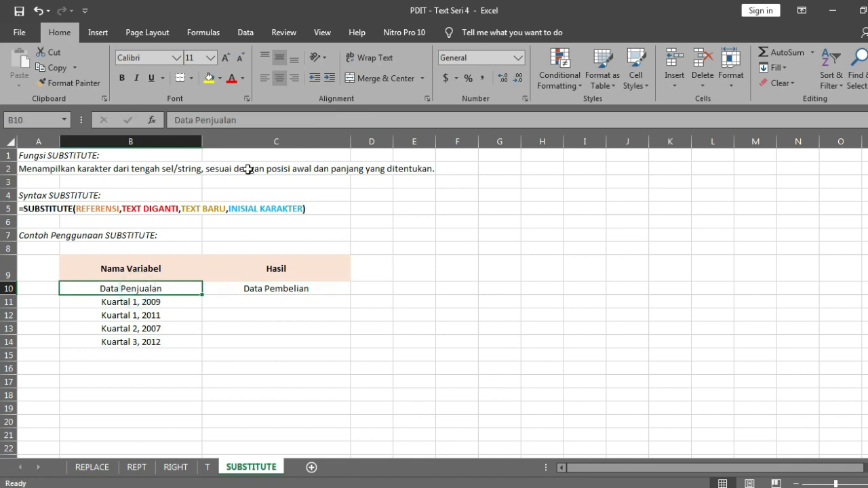
left_click(244, 287)
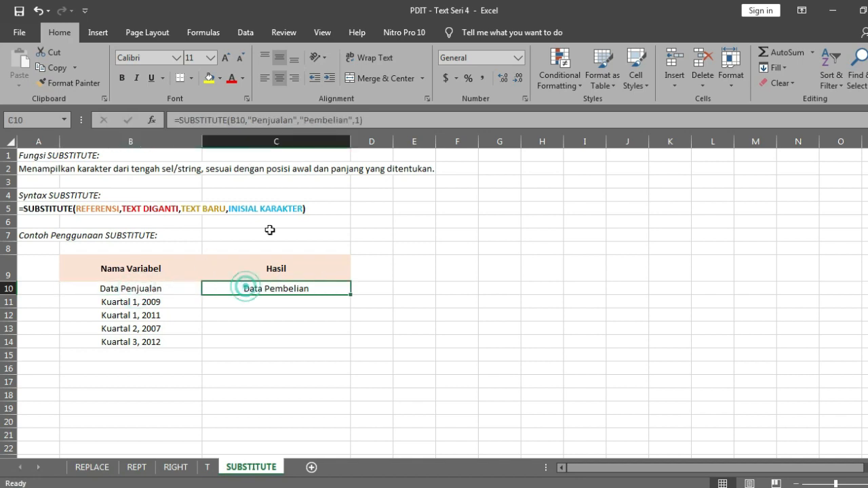
left_click(362, 120)
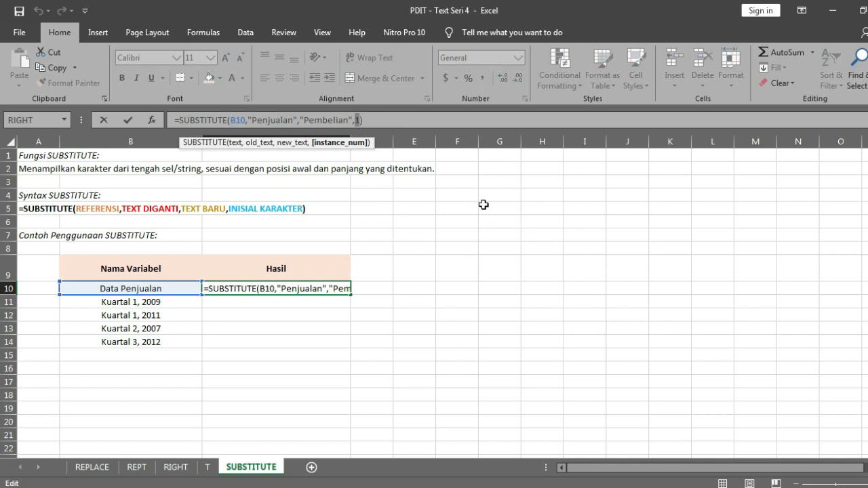
type("2")
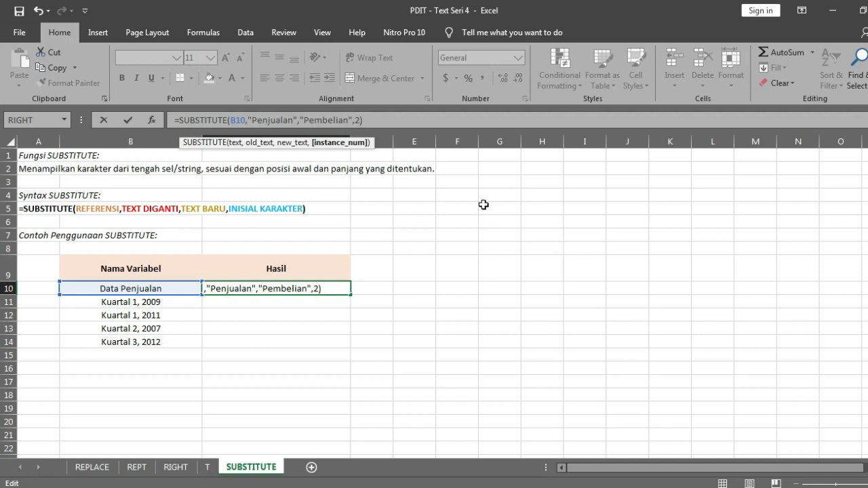
key("Return")
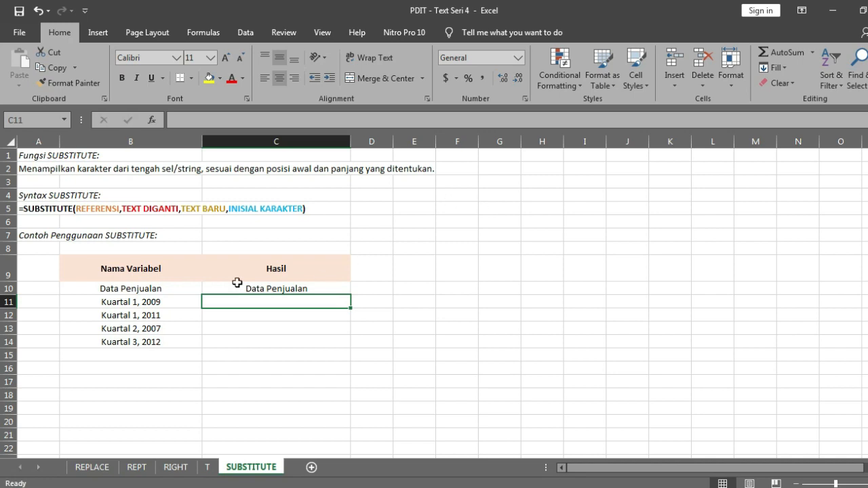
- Append a second "Penjualan" to the text in B10 so that it reads Data Penjualan Penjualan
double_click(178, 289)
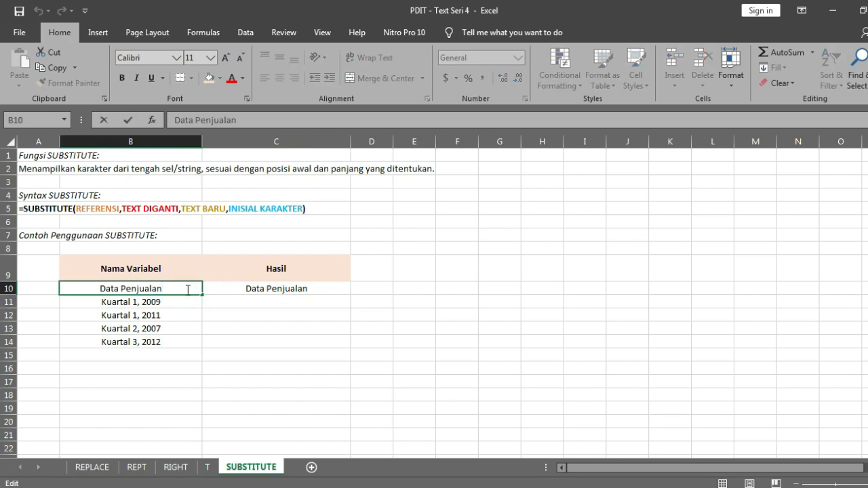
type("P")
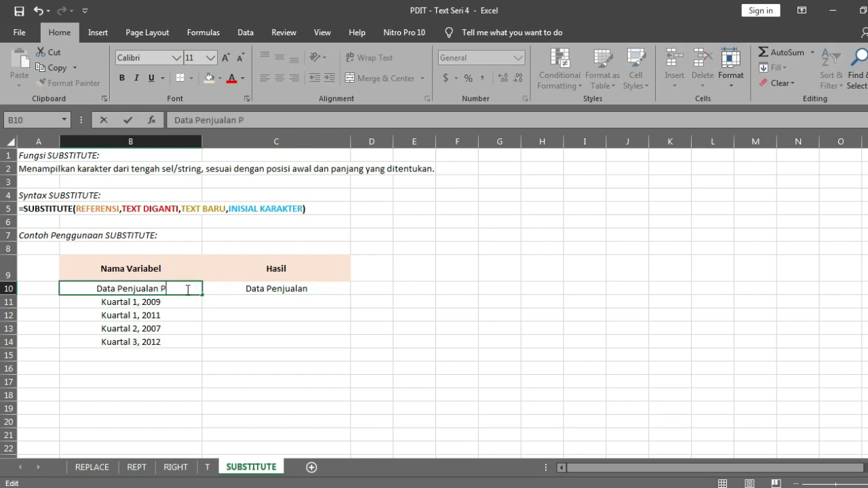
type("enja")
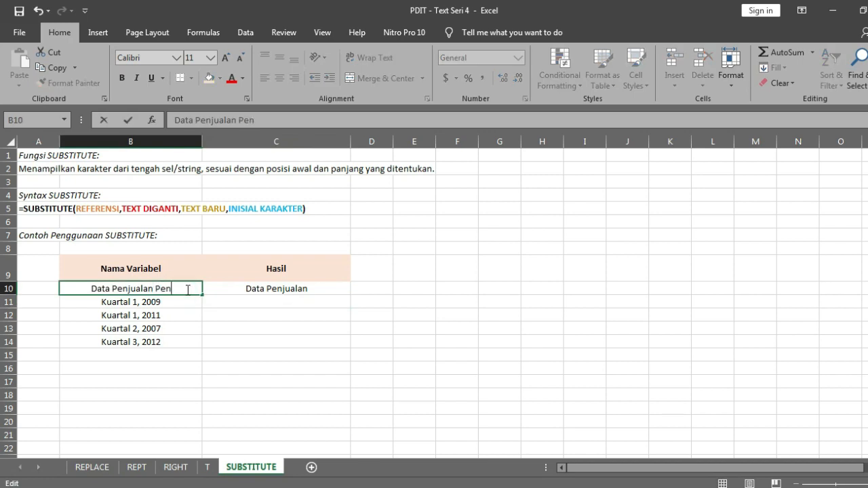
key("BackSpace")
key("BackSpace")
type("jualan")
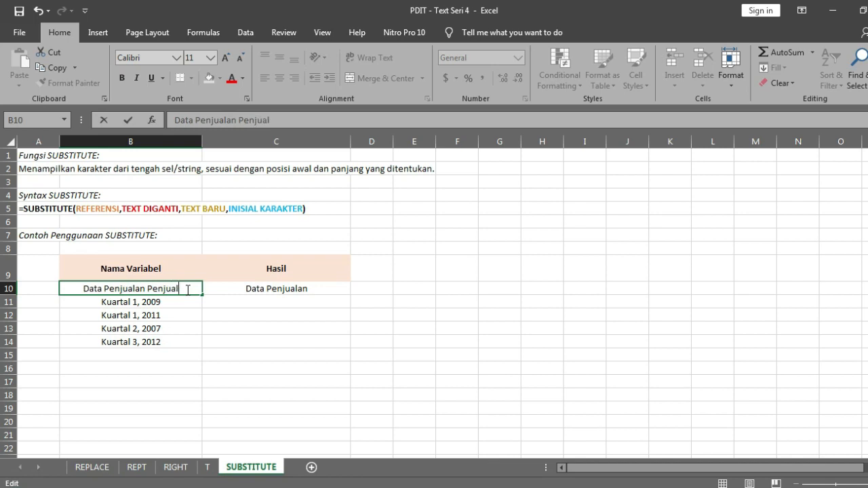
key("Return")
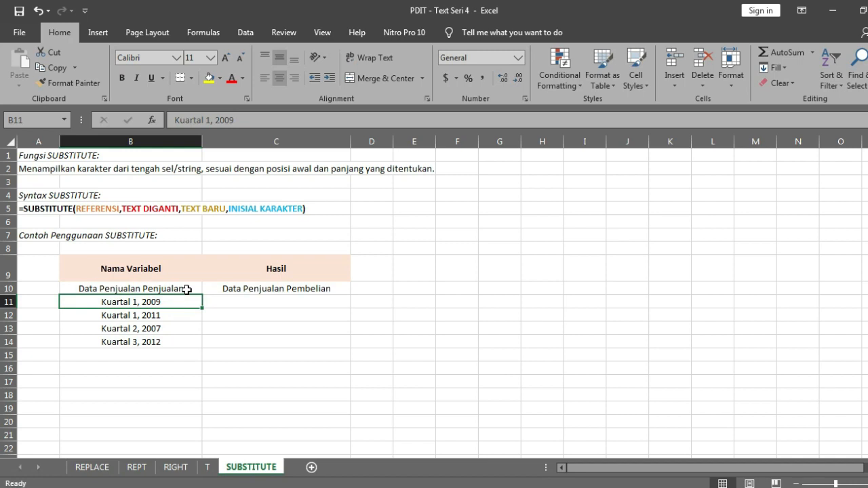
- Set the instance number in the C10 SUBSTITUTE formula to 1 to replace the first "Penjualan"
left_click(227, 288)
left_click(374, 122)
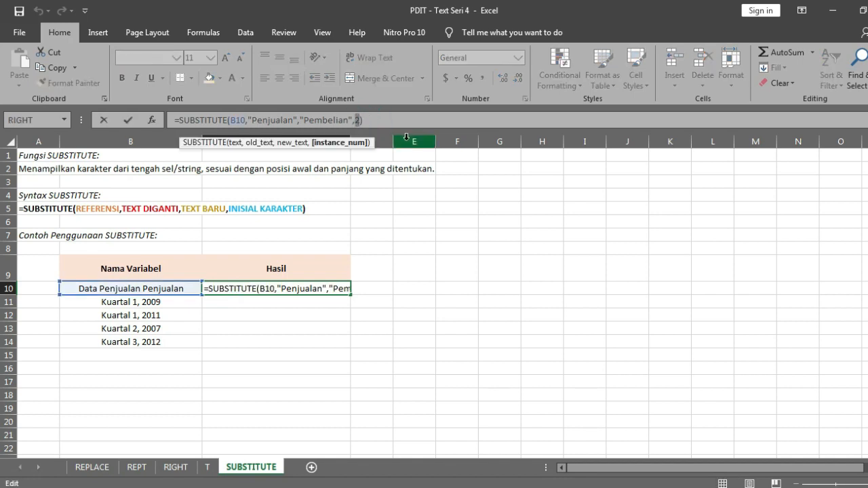
type("1")
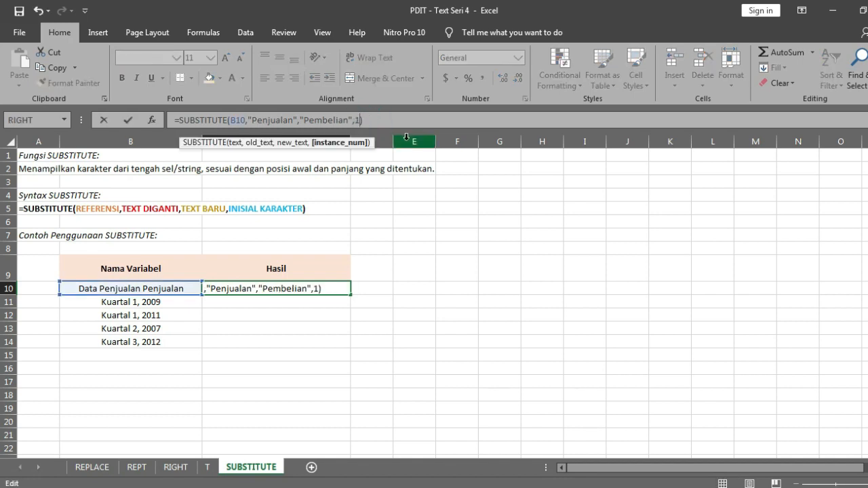
key("Return")
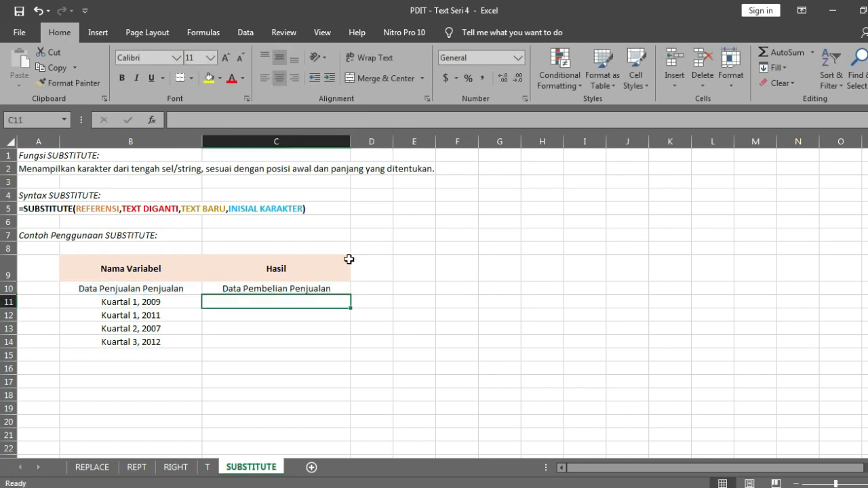
- Remove the second "Penjualan" from B10, leaving the text Data Penjualan
left_click(337, 285)
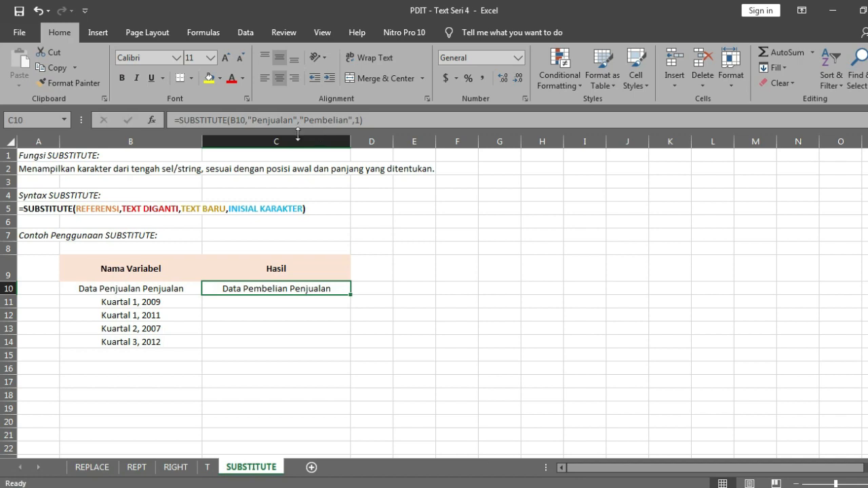
left_click(171, 285)
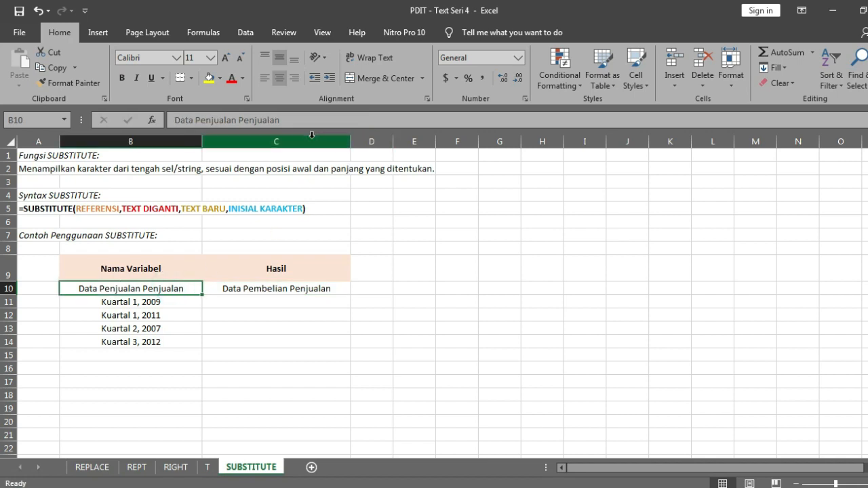
left_click_drag(302, 120, 241, 119)
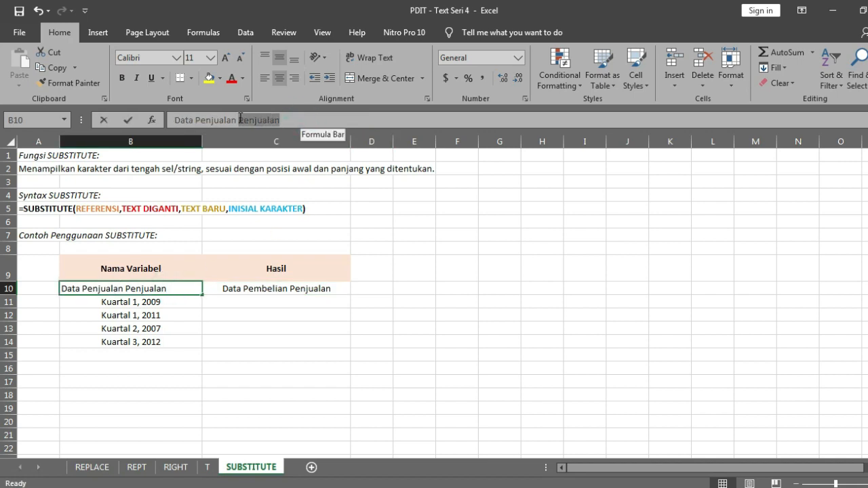
key("BackSpace")
key("Return")
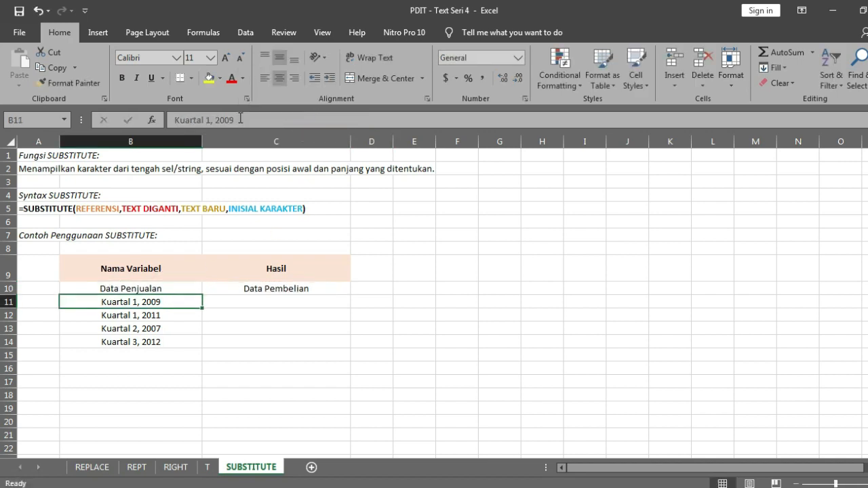
- Edit the C10 formula to =SUBSTITUTE(B10,"Penjualan","Pembelian",2) with the source text containing a single "Penjualan"
left_click(241, 290)
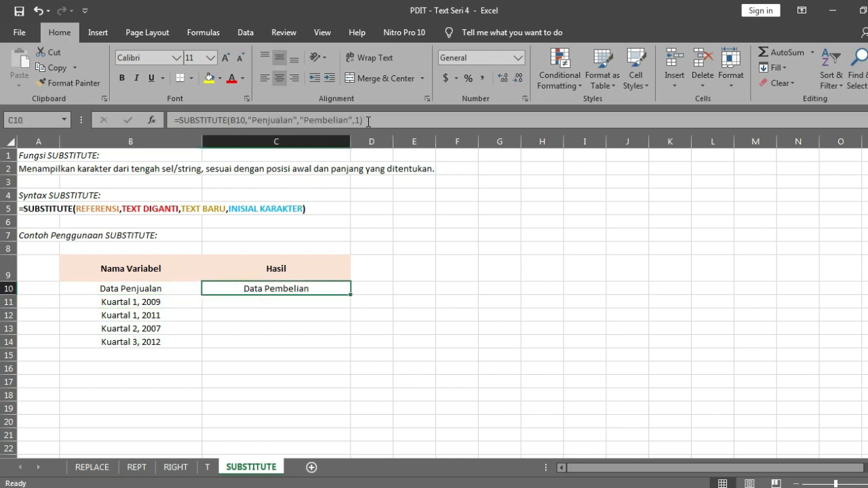
left_click(362, 121)
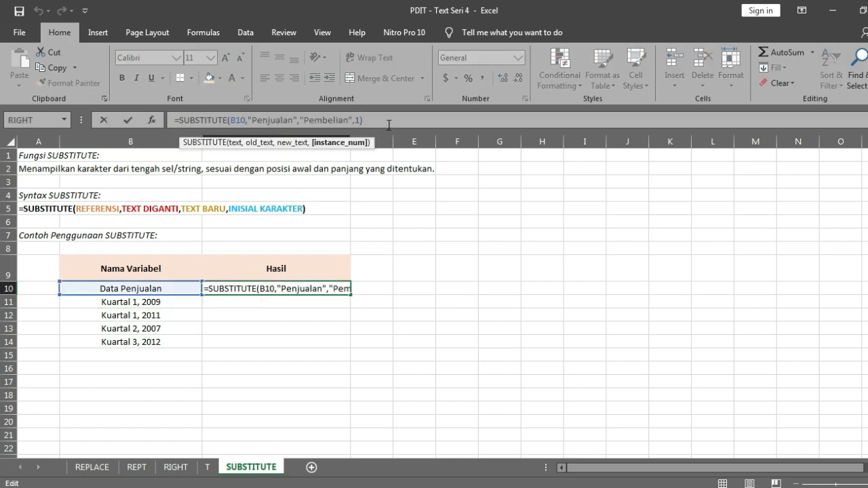
key("BackSpace")
type("2")
key("Return")
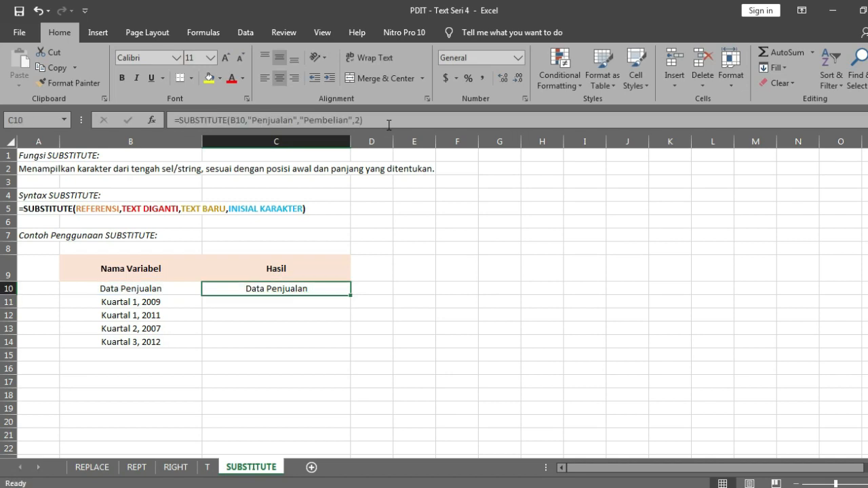
- Set the instance number in the C10 SUBSTITUTE formula to 1
key("Up")
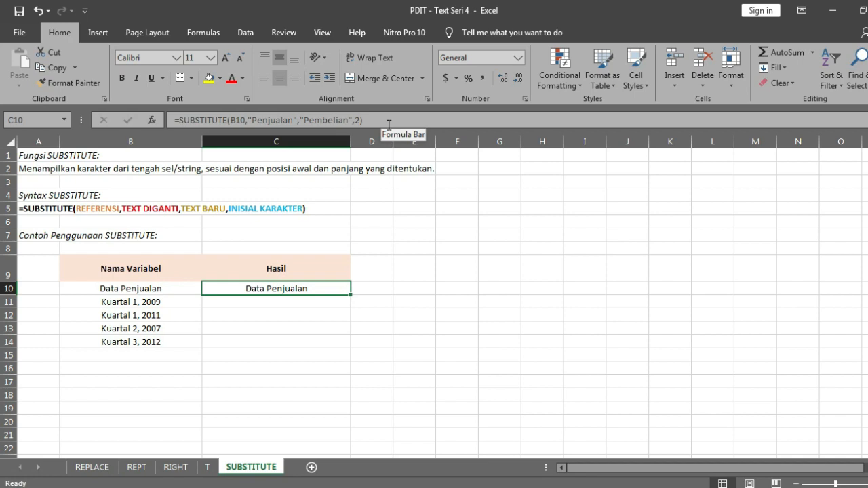
left_click(363, 121)
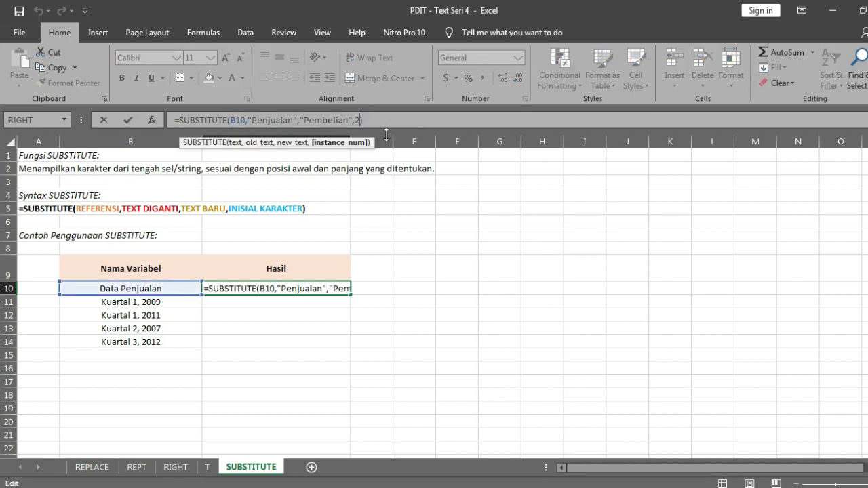
key("BackSpace")
type("1")
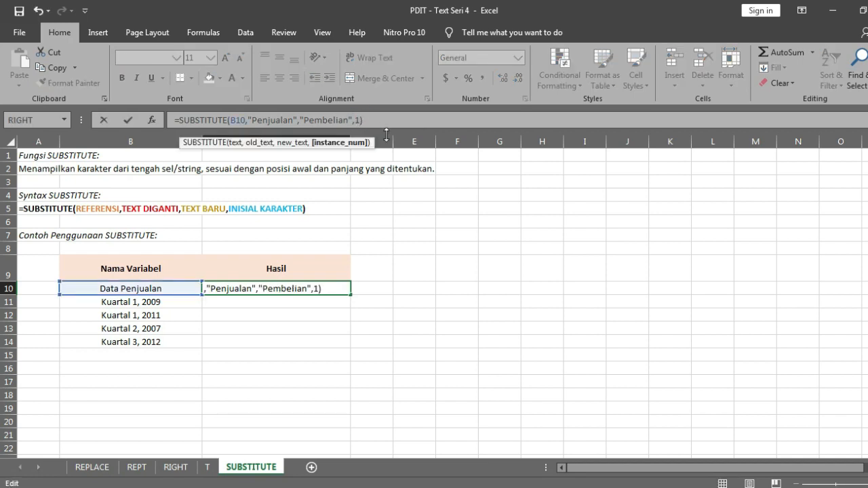
key("ctrl+Return")
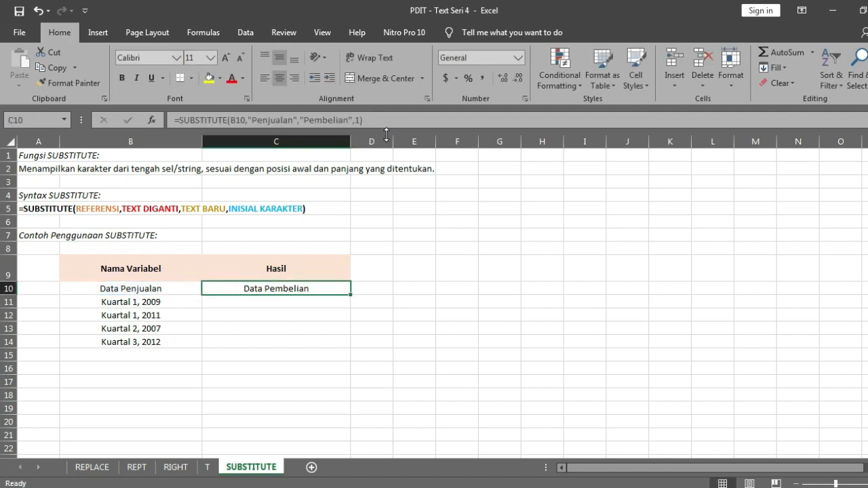
- Append a second "Penjualan" to the text in B10 and review the SUBSTITUTE formula in C10
double_click(170, 286)
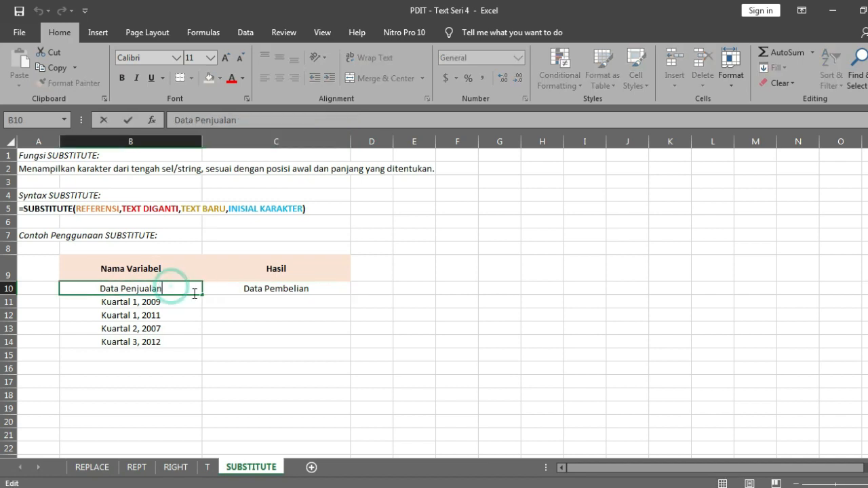
type("Penjuala")
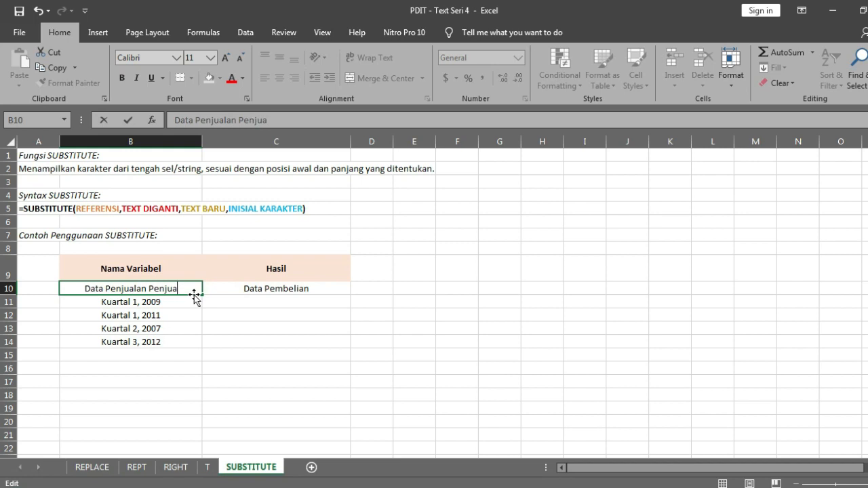
type("n")
key("Return")
key("Up")
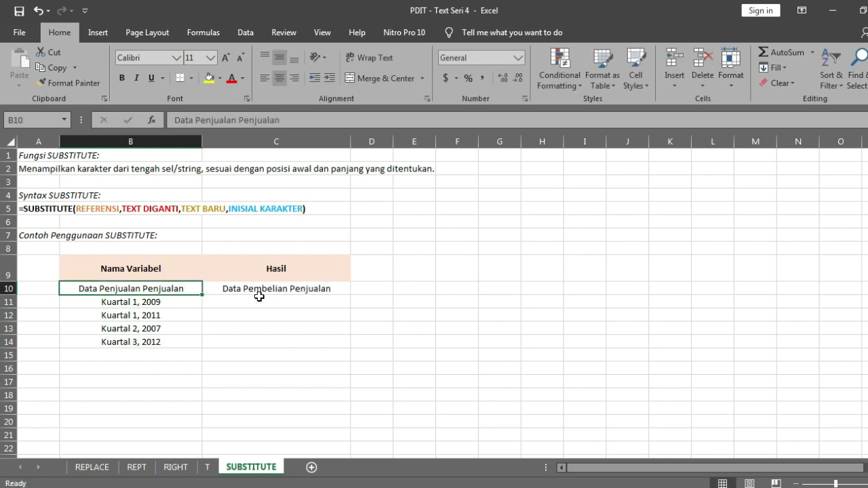
left_click(345, 297)
left_click(342, 289)
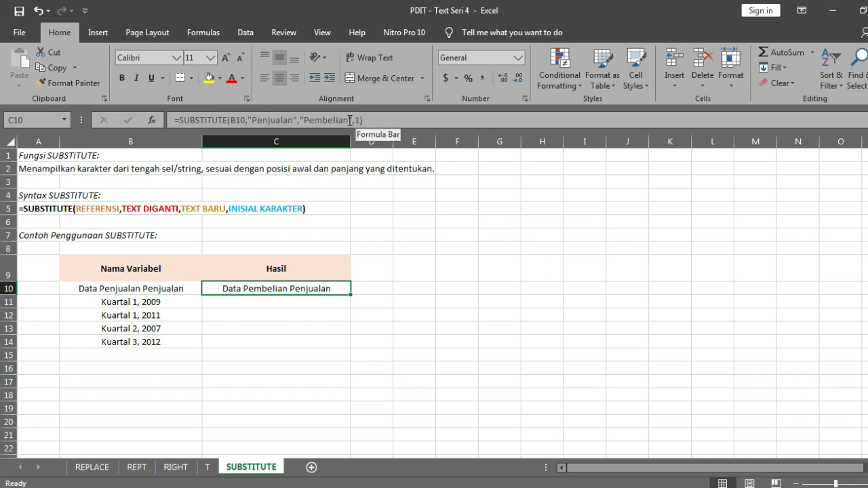
left_click(371, 120)
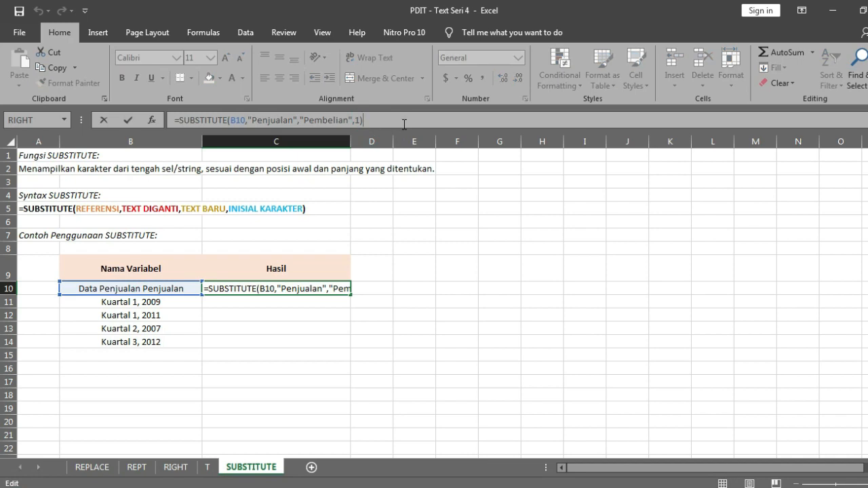
key("Return")
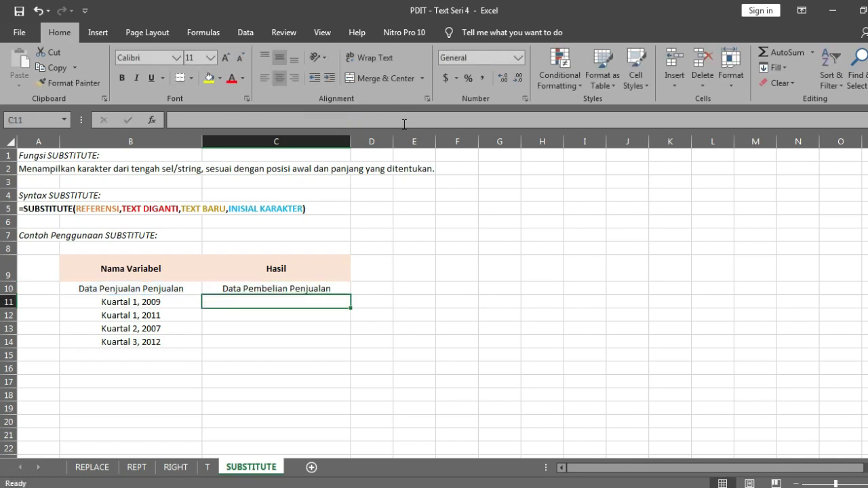
- Remove the second "Penjualan" from B10 so the source text reads Data Penjualan
left_click(172, 290)
left_click_drag(280, 120, 237, 120)
key("BackSpace")
key("Return")
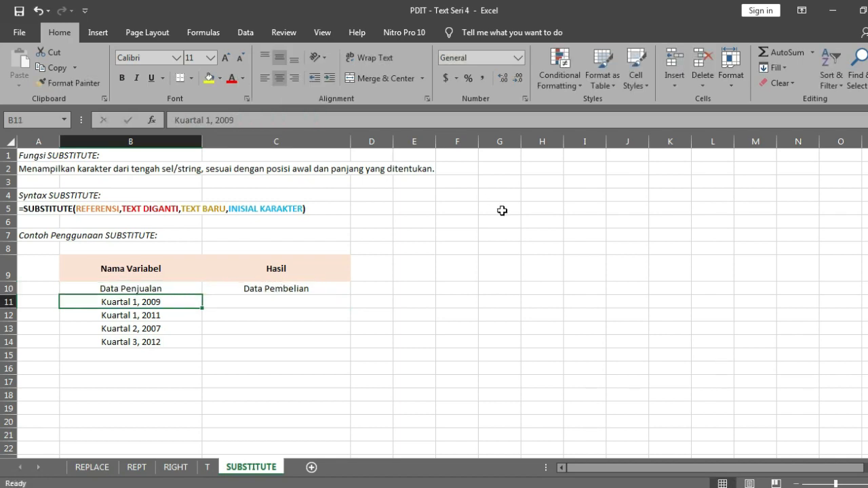
- Remove the instance number from the C10 formula, leaving =SUBSTITUTE(B10,"Penjualan","Pembelian")
left_click(325, 287)
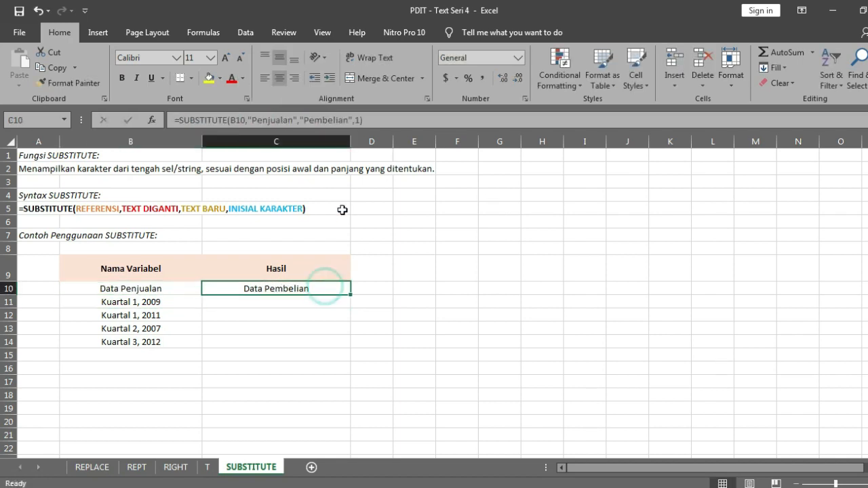
left_click(363, 119)
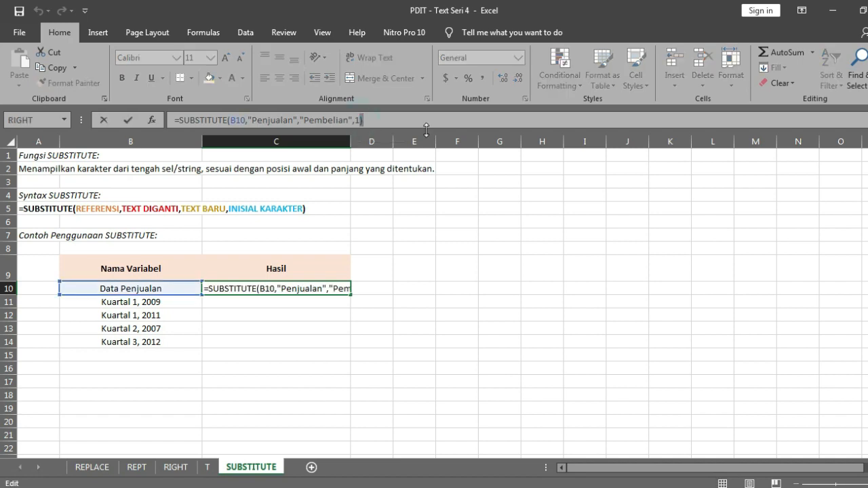
key("BackSpace")
key("BackSpace")
key("BackSpace")
key("Return")
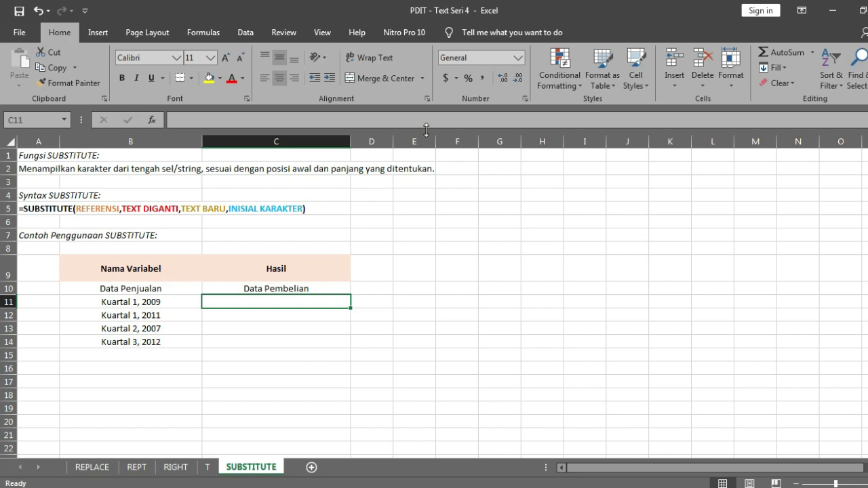
key("Up")
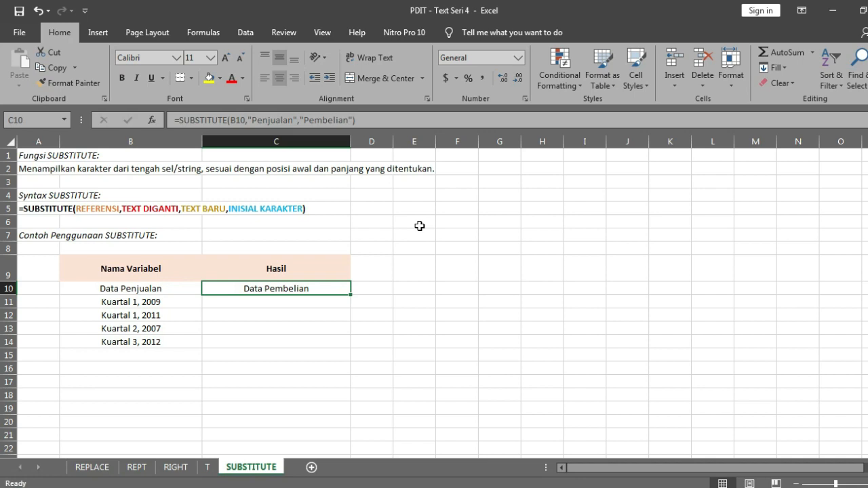
- Try an instance number of 0 in the C10 SUBSTITUTE formula, and undo that change
left_click(356, 122)
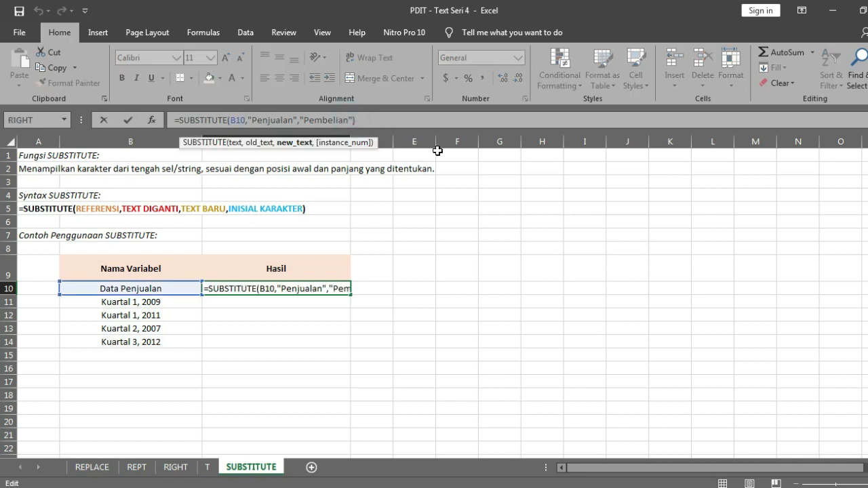
type(",0")
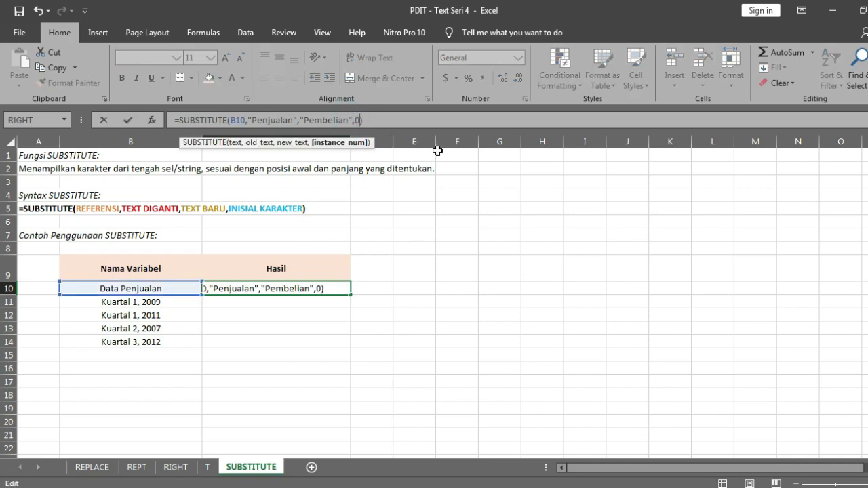
key("Return")
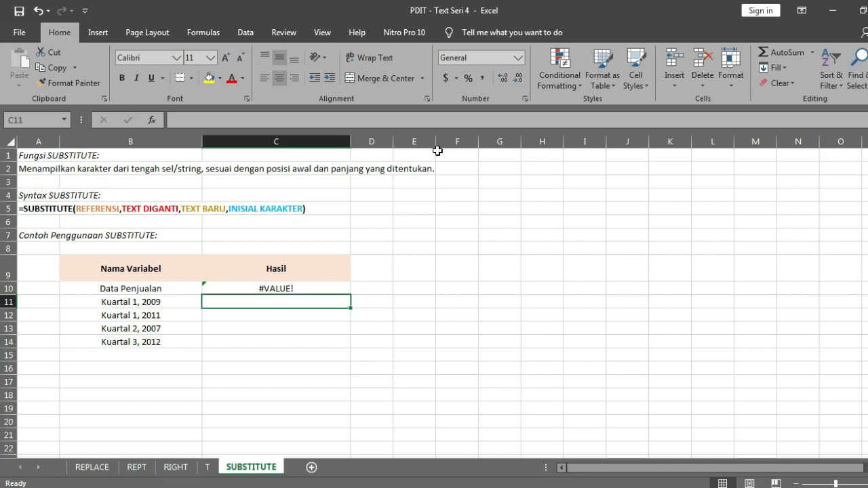
key("ctrl+z")
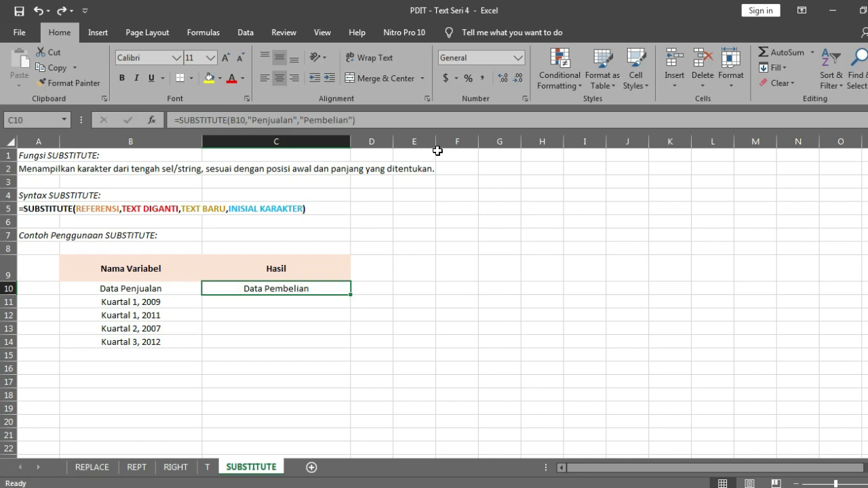
left_click(266, 303)
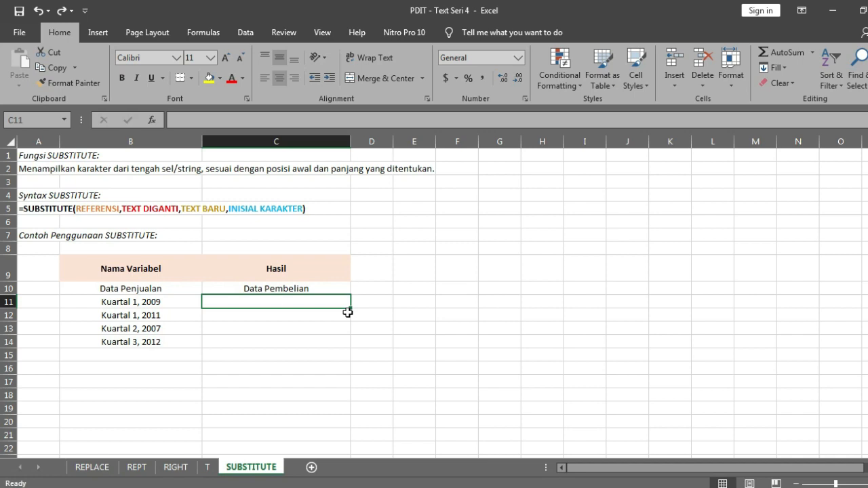
type("=s")
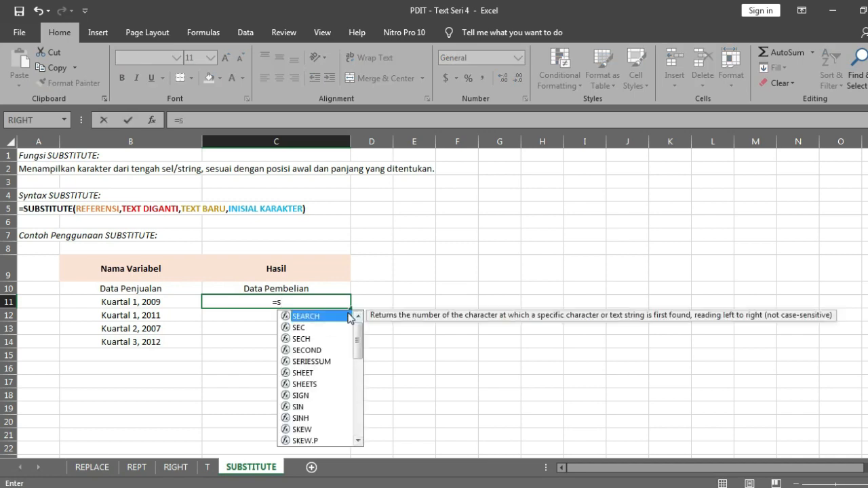
key("BackSpace")
key("BackSpace")
key("Escape")
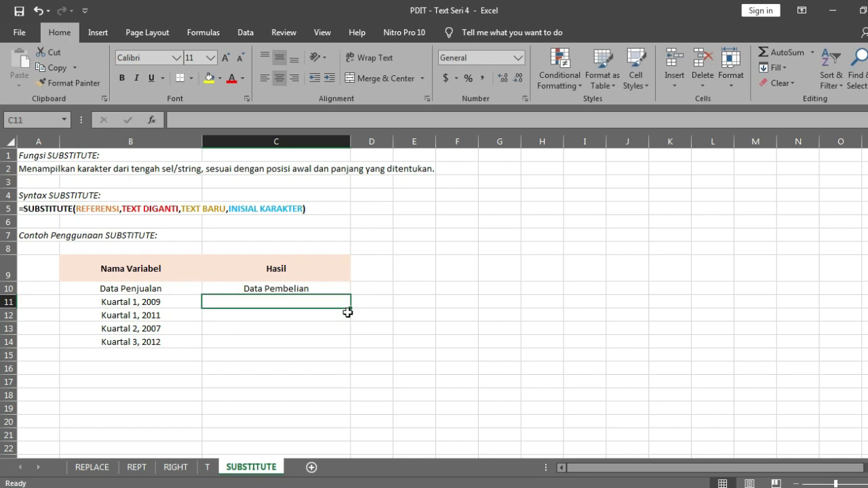
- Insert a SUBSTITUTE function in C11 using B11 as the text, old text 1, new text 2 and instance number 1
left_click(201, 34)
left_click(193, 69)
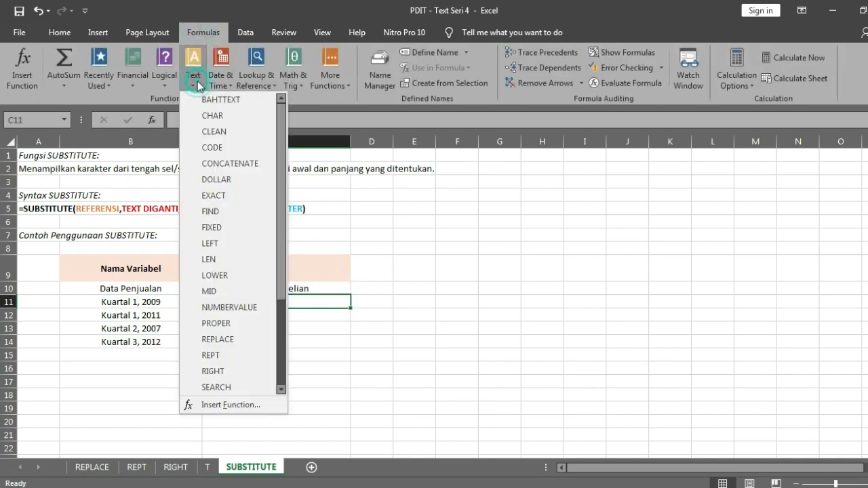
scroll(243, 325, "down", 2)
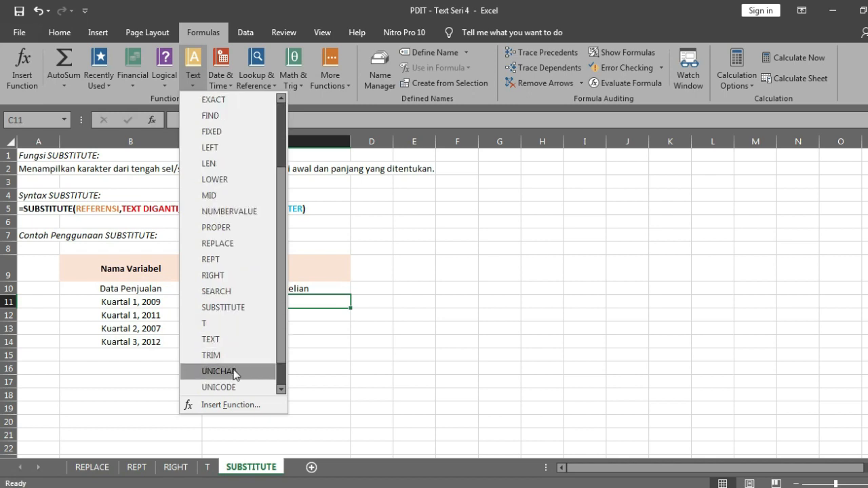
left_click(224, 308)
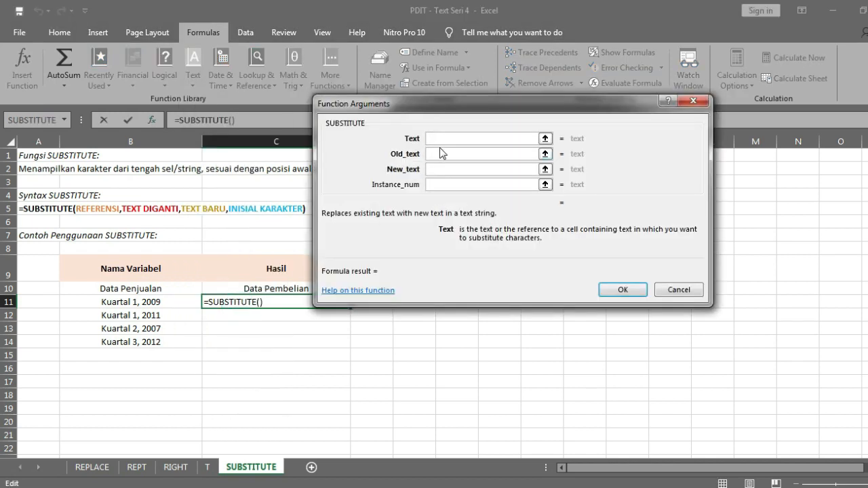
left_click(171, 306)
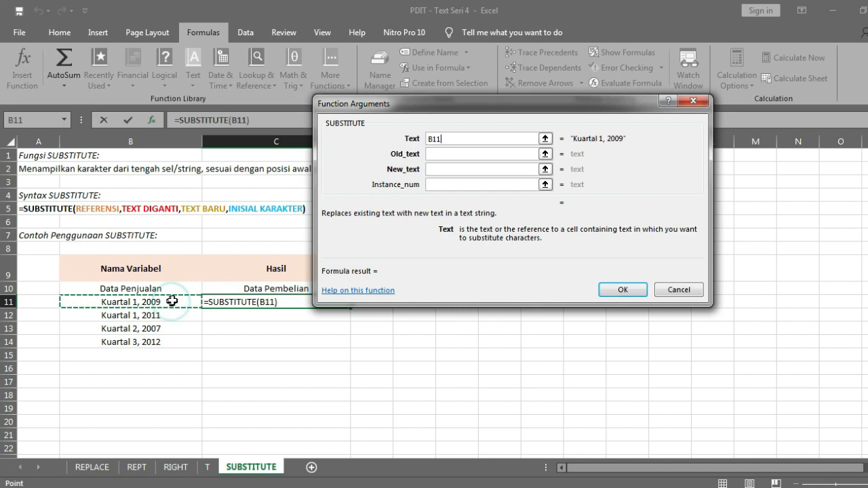
left_click(452, 155)
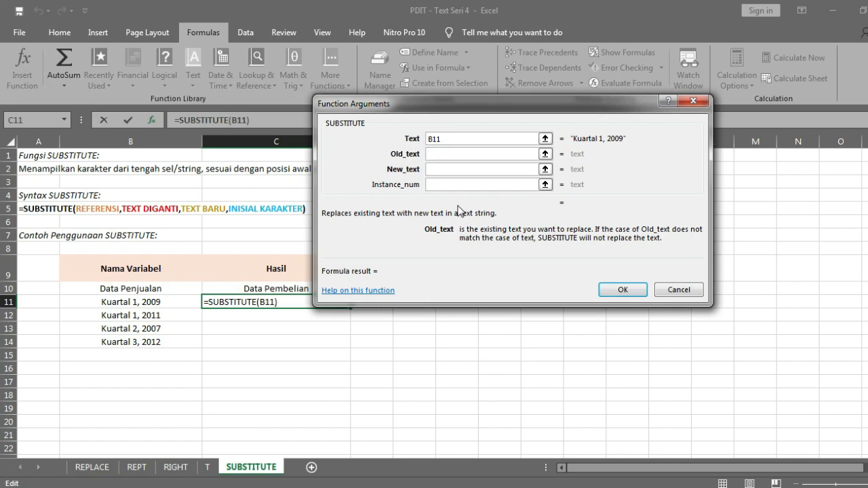
type("1")
left_click(458, 167)
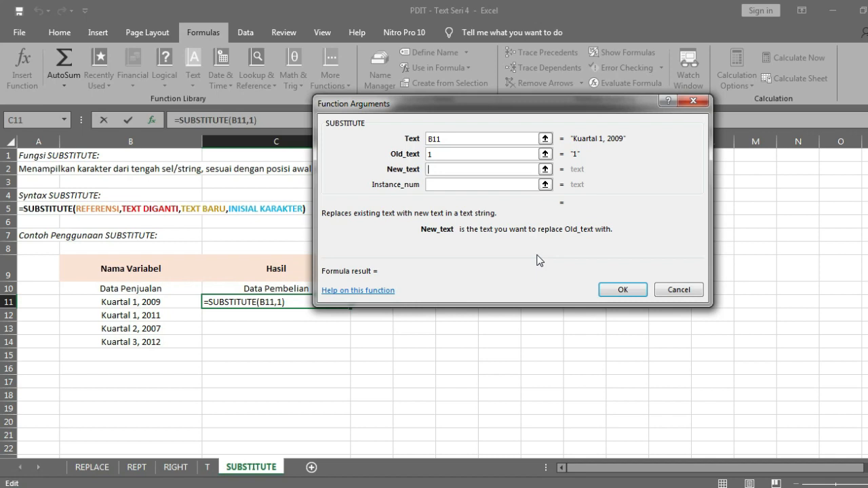
type("2")
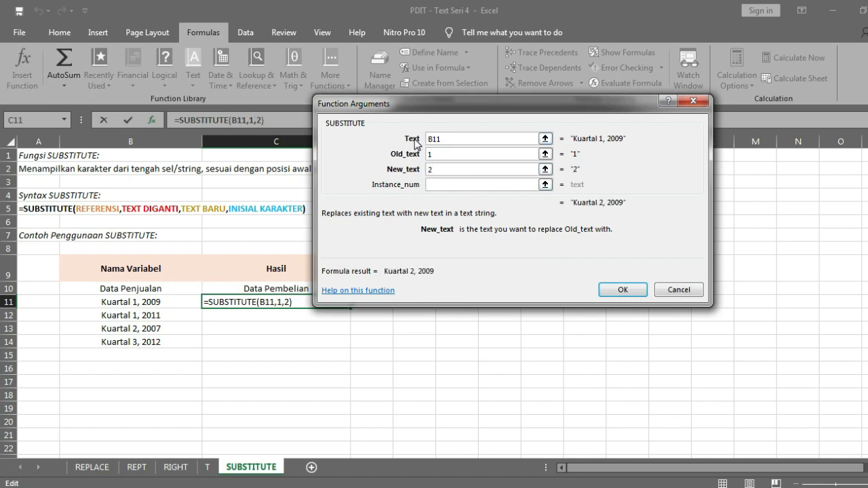
left_click(439, 184)
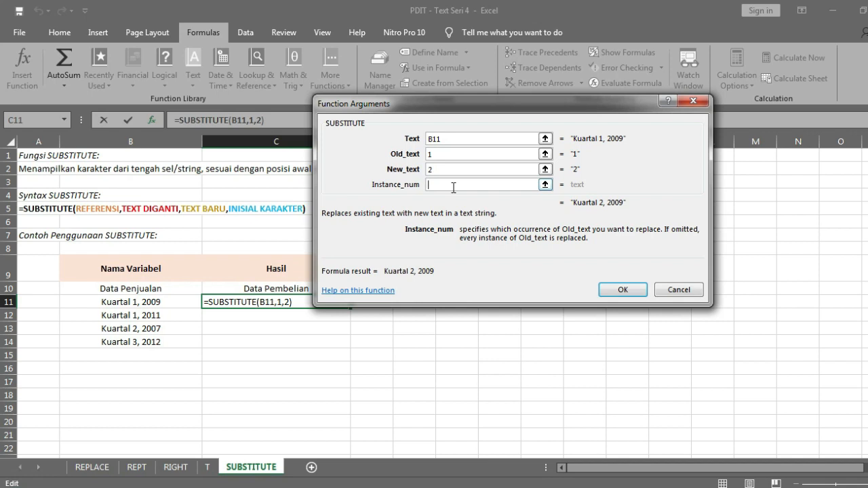
type("1")
left_click(627, 290)
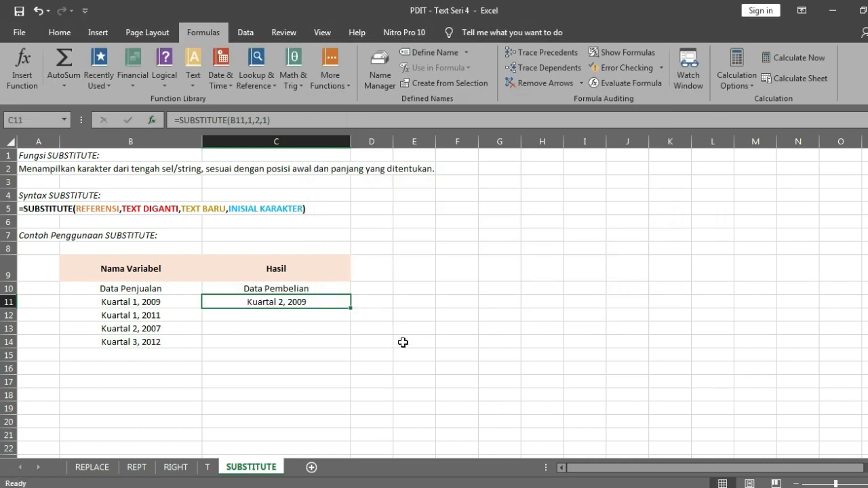
- Insert a SUBSTITUTE function in C12 using B12 as the text, old text 1, new text 2 and instance number 3
left_click(301, 316)
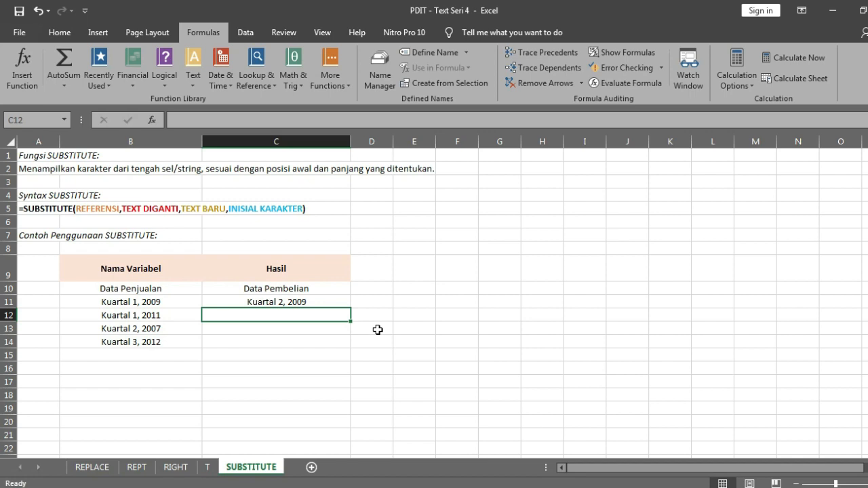
left_click(194, 76)
scroll(245, 375, "down", 3)
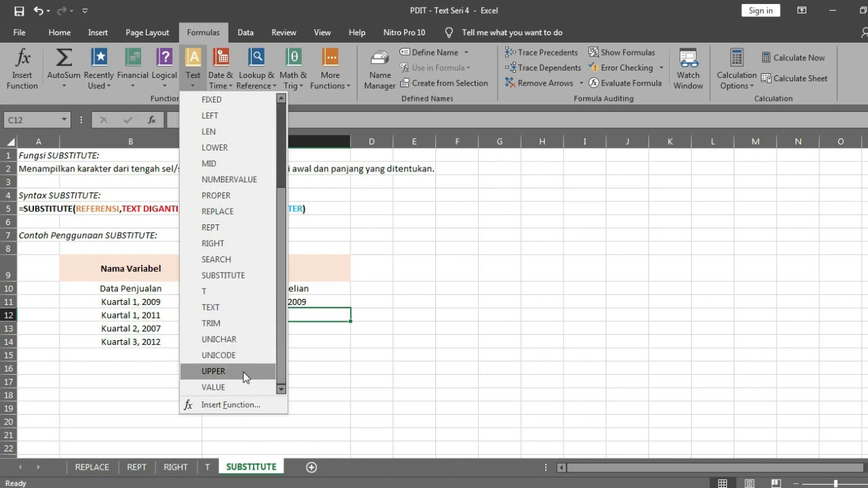
left_click(236, 276)
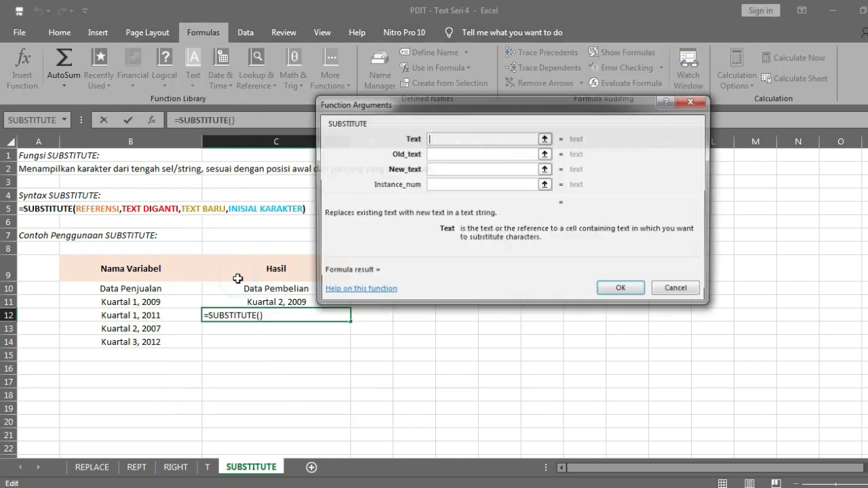
left_click(184, 316)
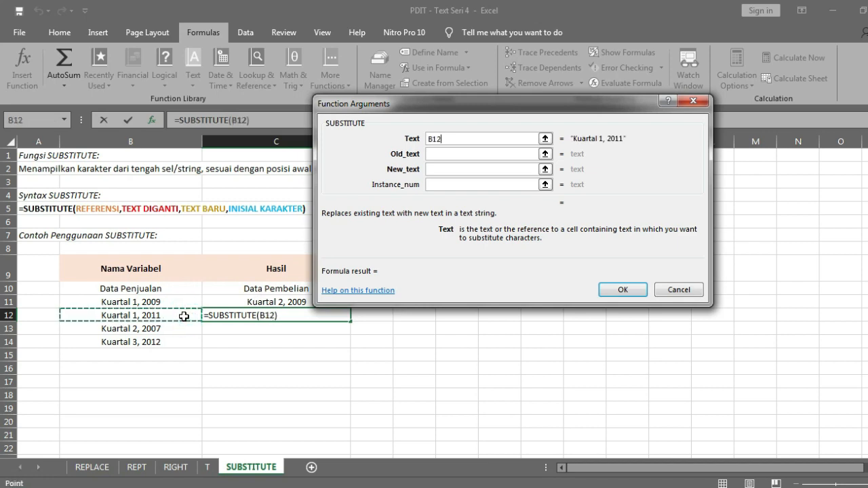
left_click(447, 155)
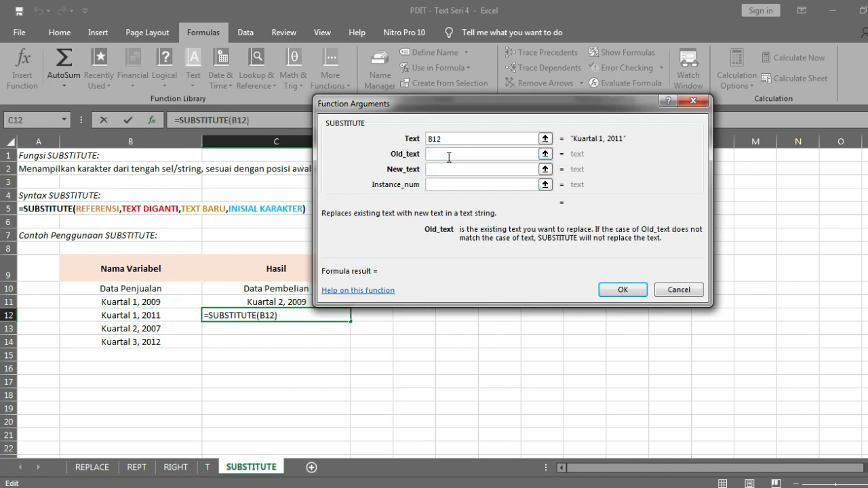
type("1")
left_click(459, 170)
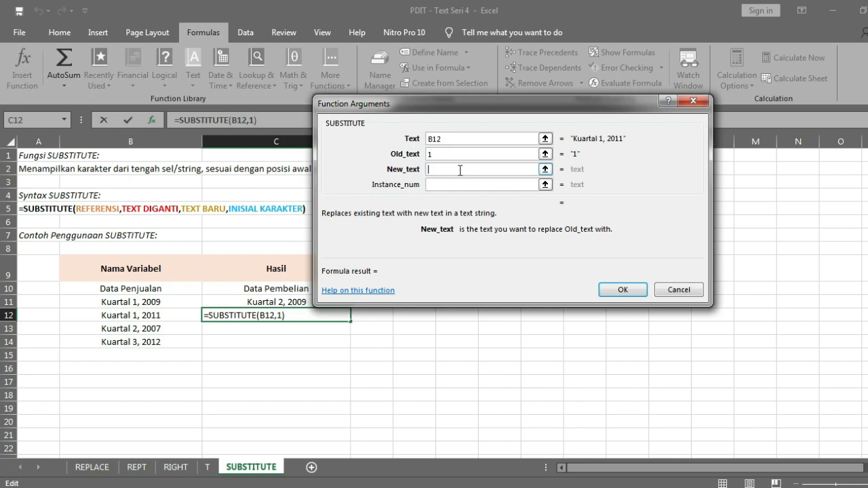
type("2")
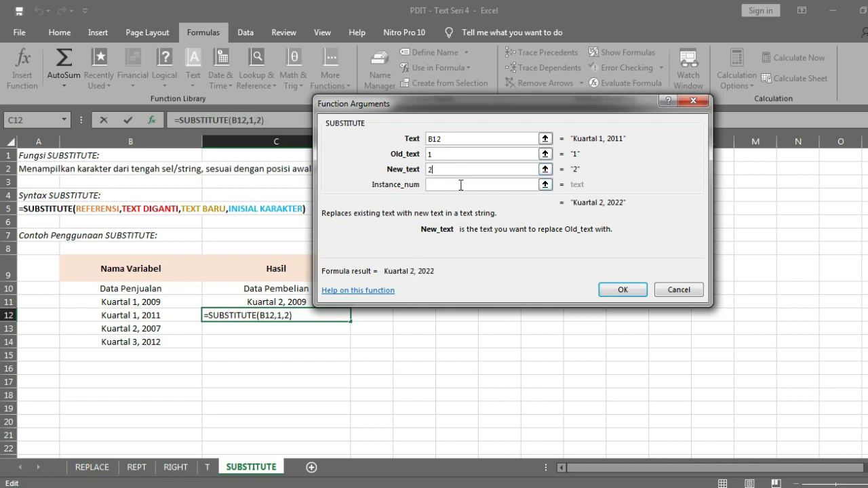
left_click(461, 185)
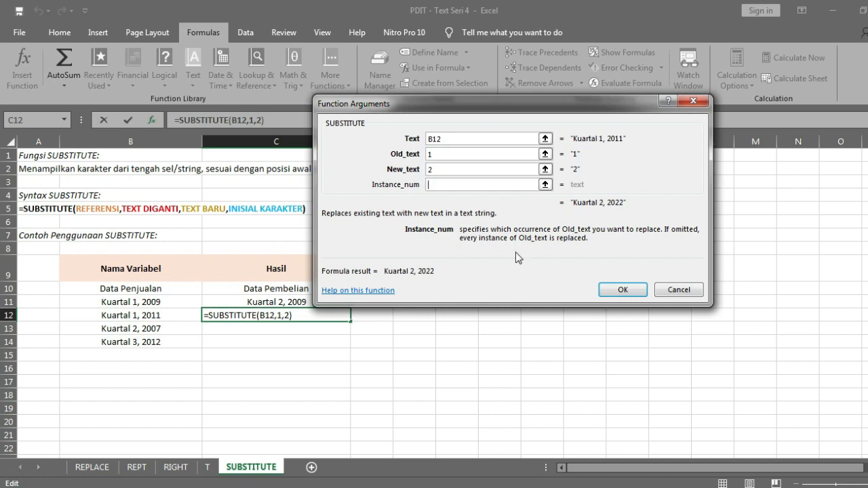
type("3")
left_click(625, 289)
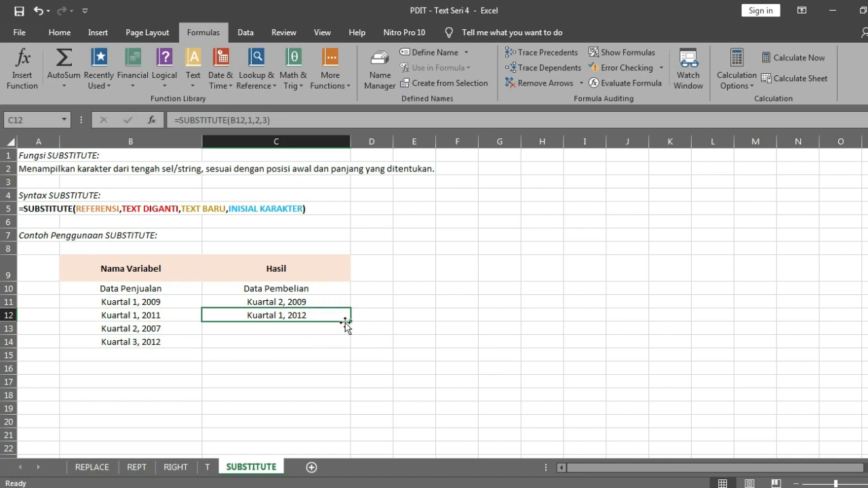
- Fill the C12 SUBSTITUTE formula down through C14
left_click_drag(351, 321, 347, 349)
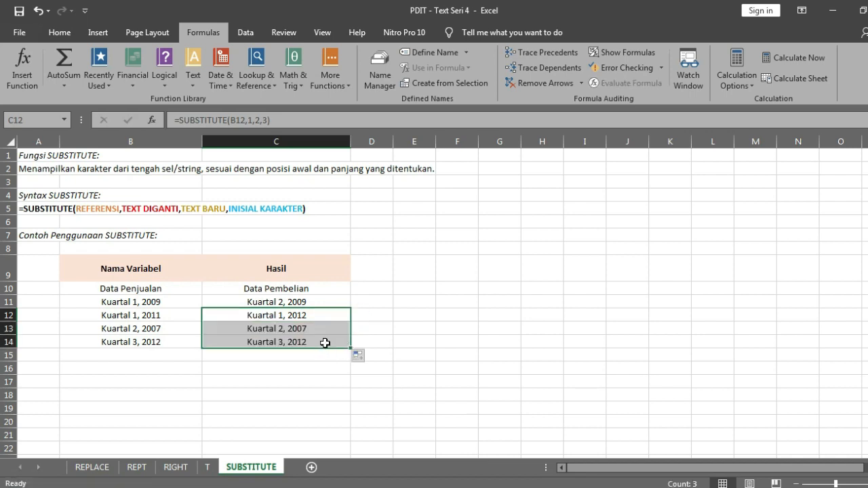
left_click(329, 344)
left_click(330, 329)
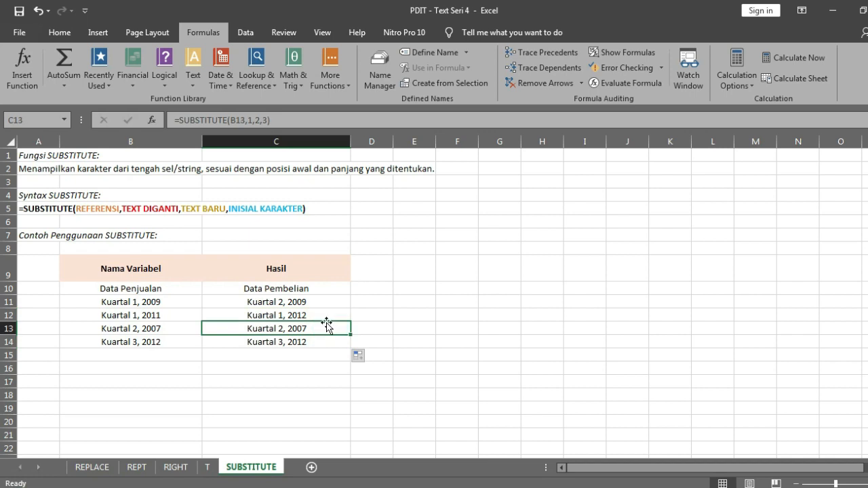
- Examine the copied SUBSTITUTE formulas in C13 and C14 against their source texts in B13 and B14
double_click(327, 326)
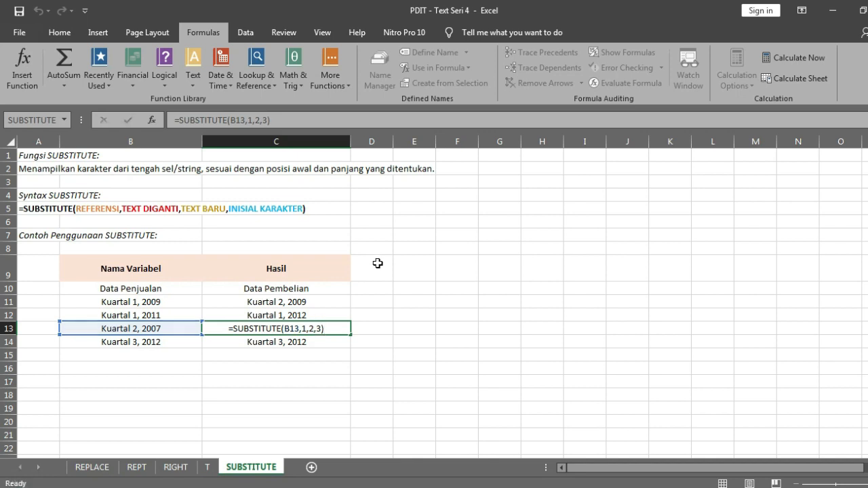
key("Return")
key("Up")
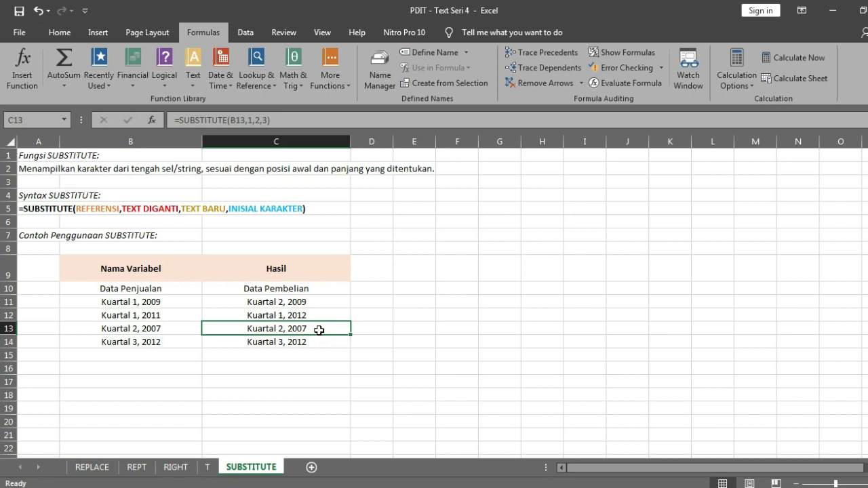
left_click(171, 329)
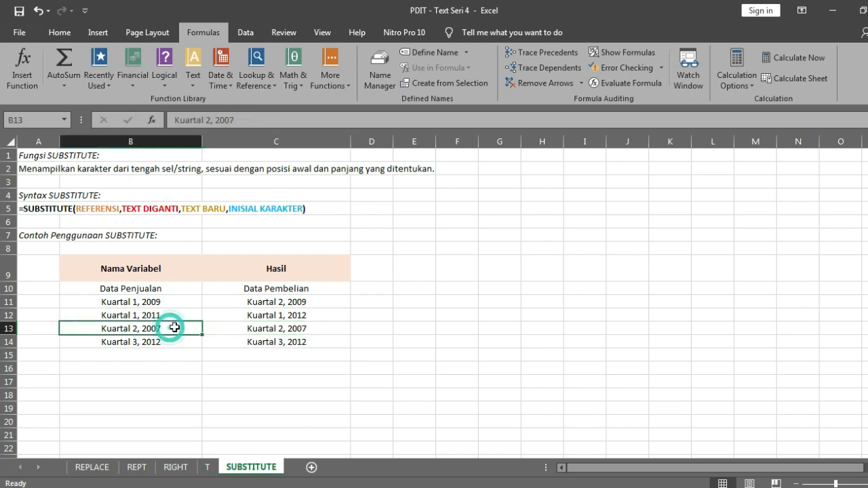
left_click(234, 328)
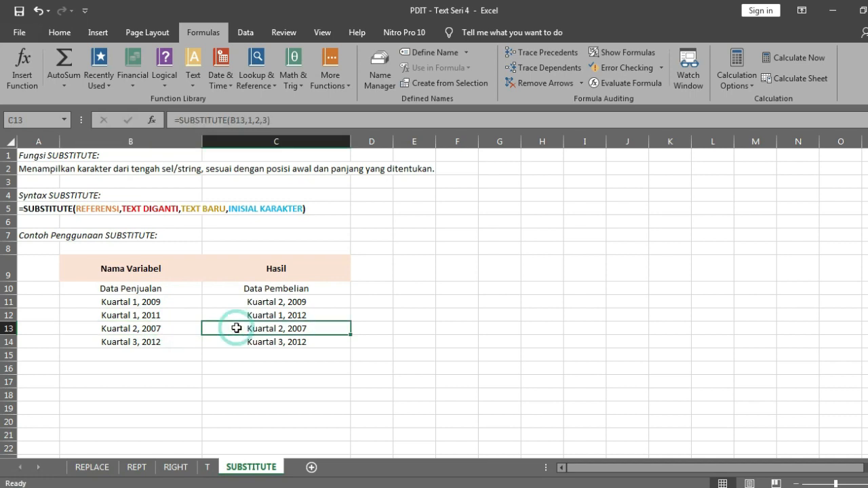
left_click(180, 342)
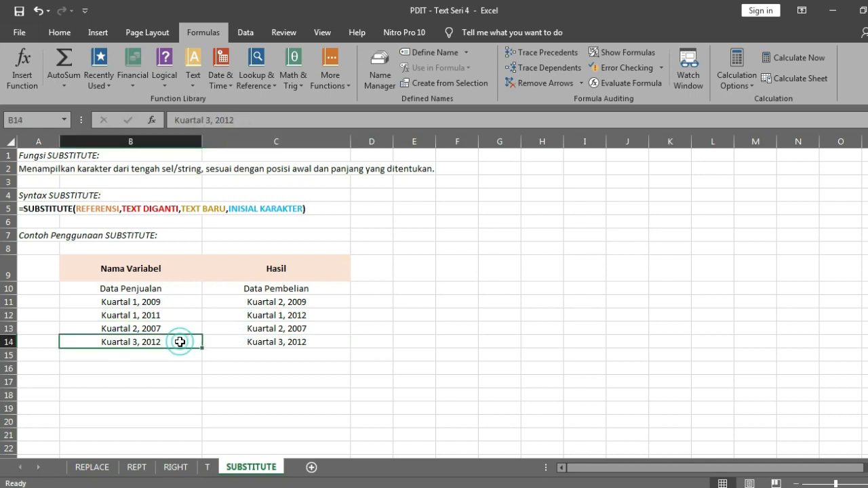
left_click(260, 342)
left_click(484, 121)
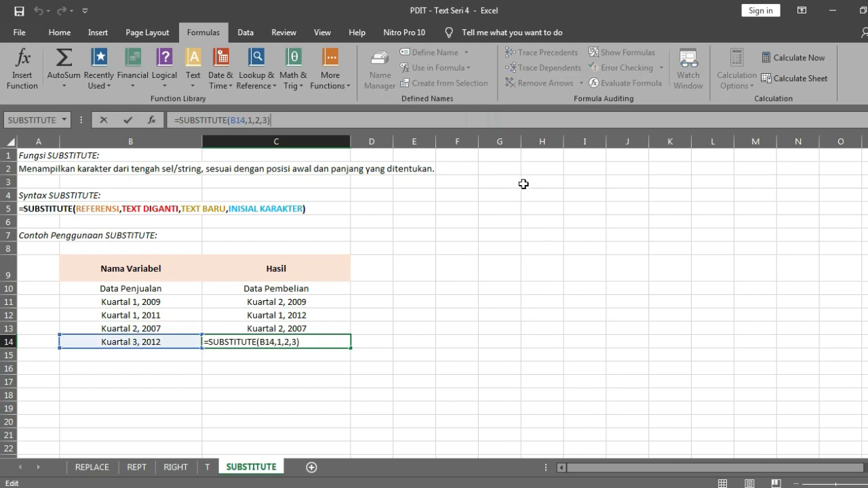
key("ctrl+Return")
key("Up")
key("Up")
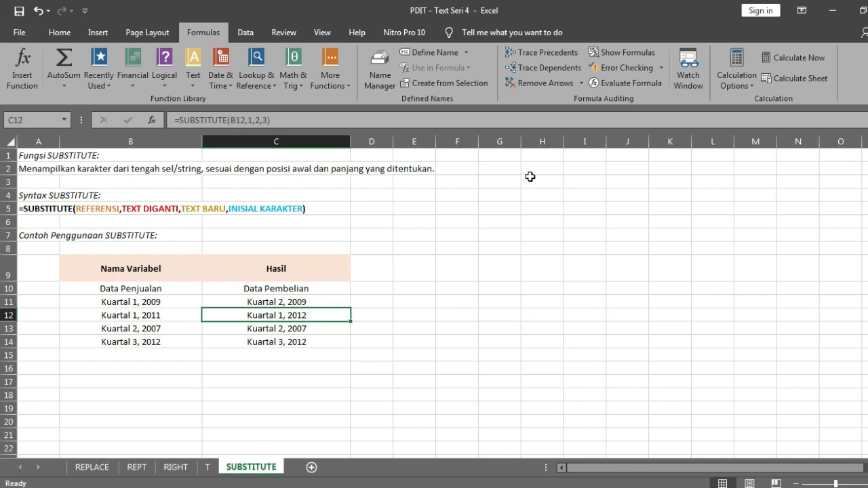
- Review the finished T, RIGHT, REPT and REPLACE sheets one after another
left_click(210, 467)
left_click(175, 468)
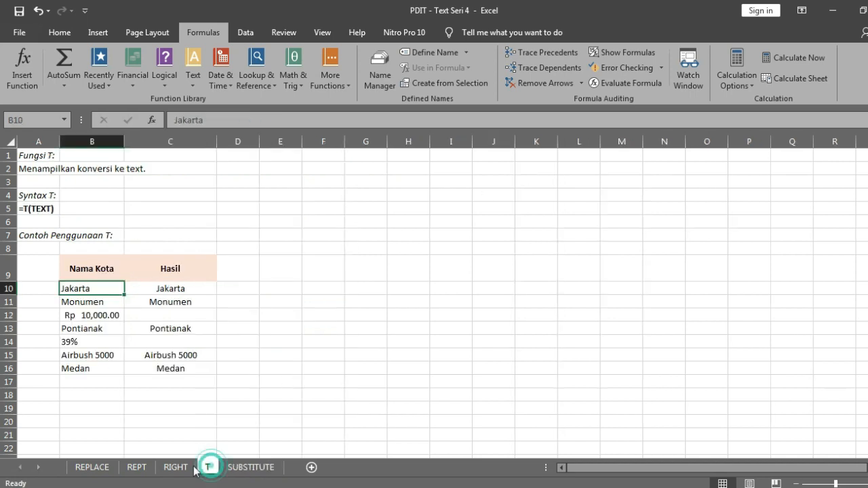
left_click(136, 467)
left_click(92, 468)
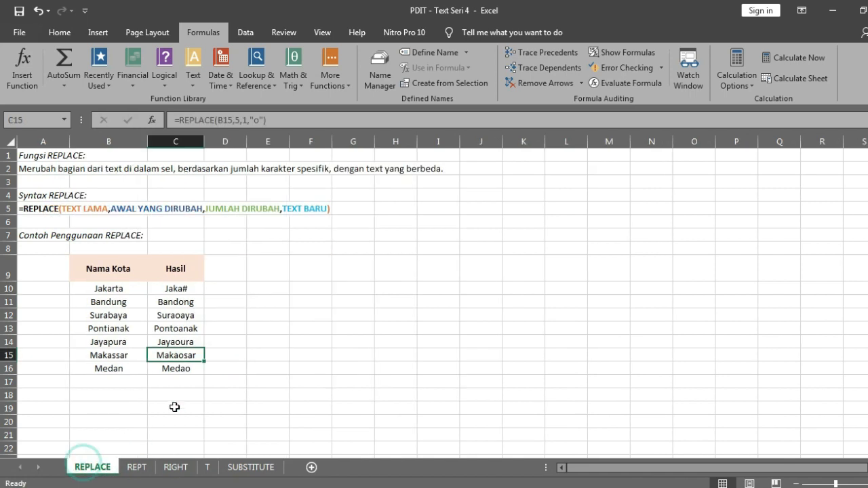